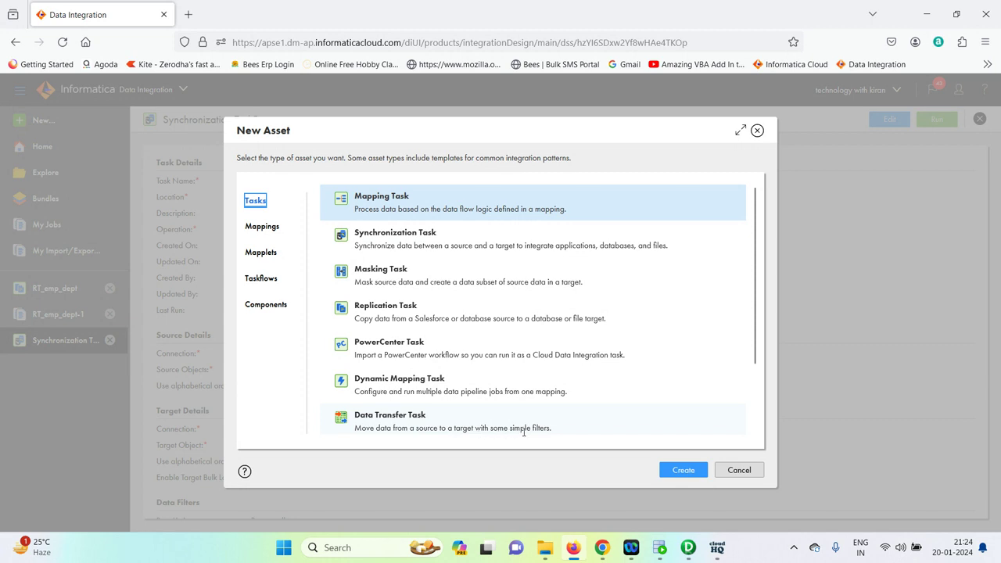
Step: Create a Data Transfer Task with LAPTOP-N5L2E2N1 as its runtime environment and proceed to the source settings
click(442, 430)
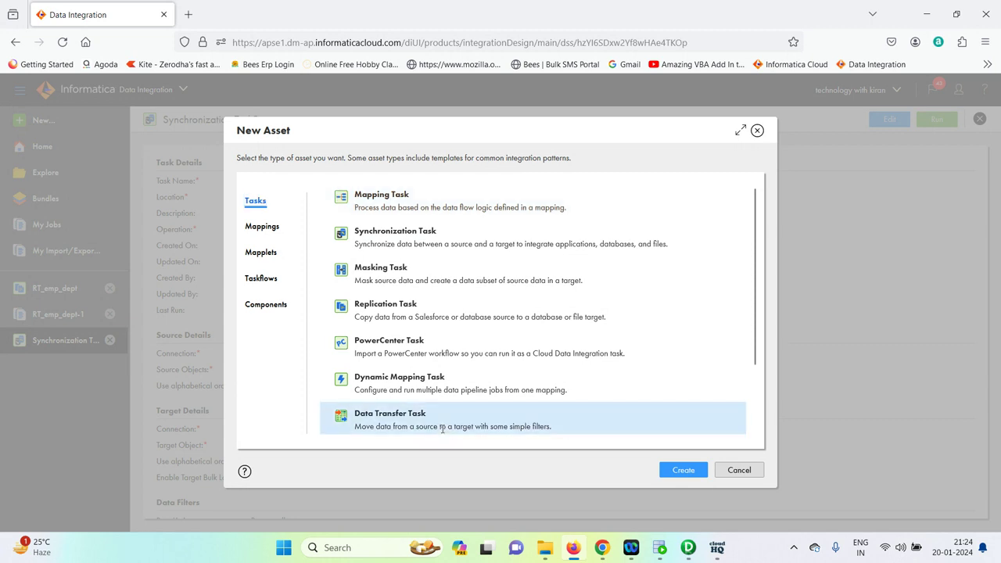
click(682, 472)
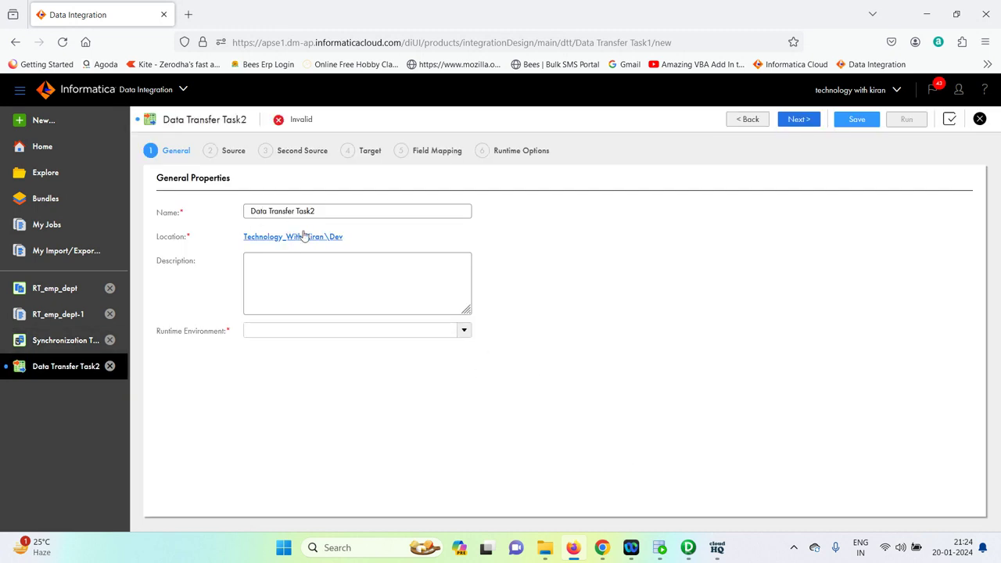
click(268, 329)
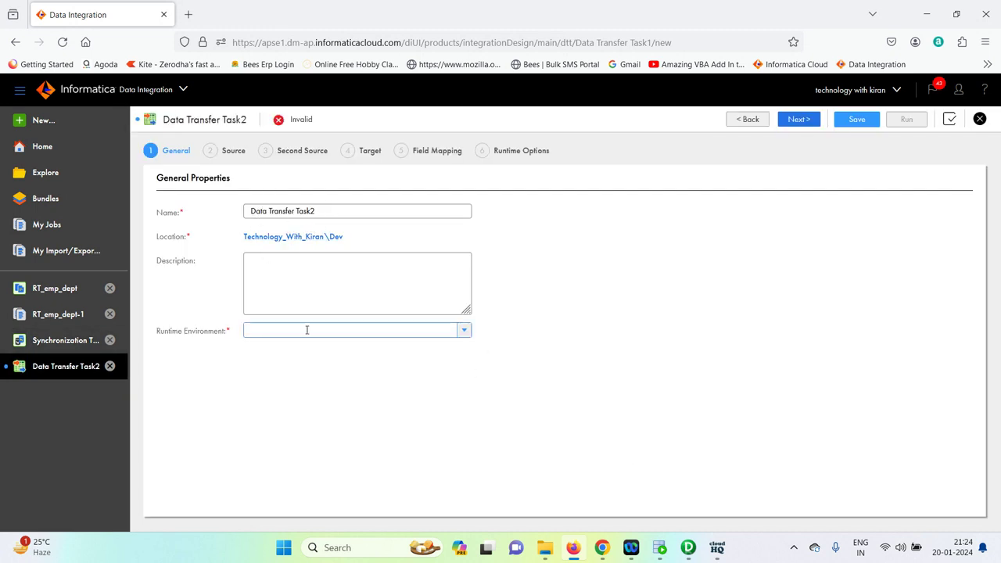
click(292, 371)
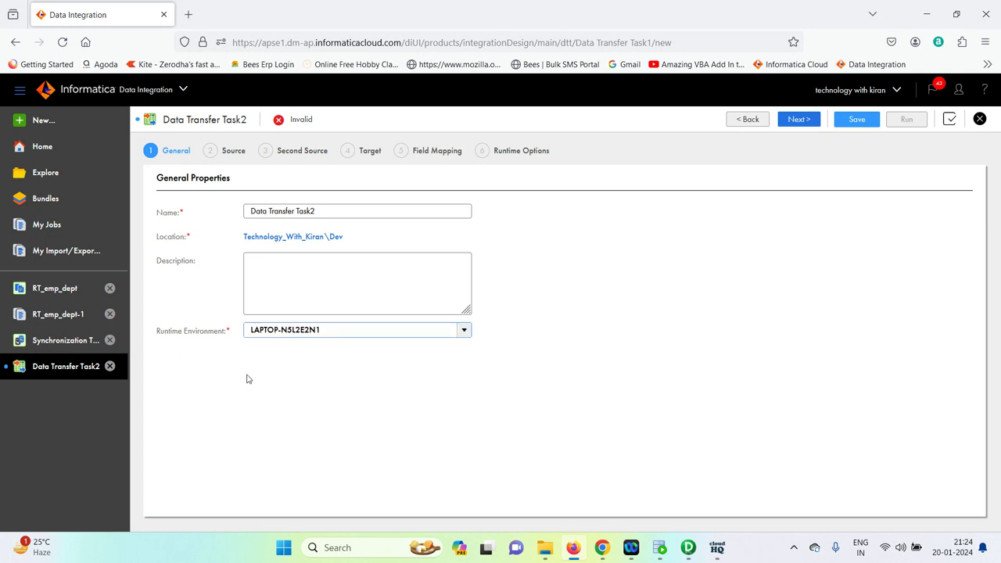
click(237, 155)
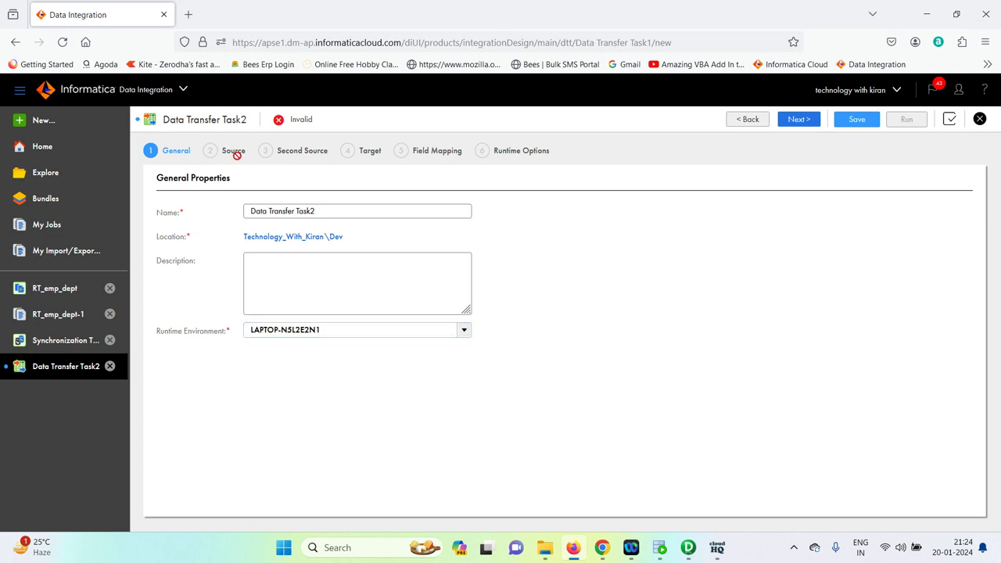
click(798, 119)
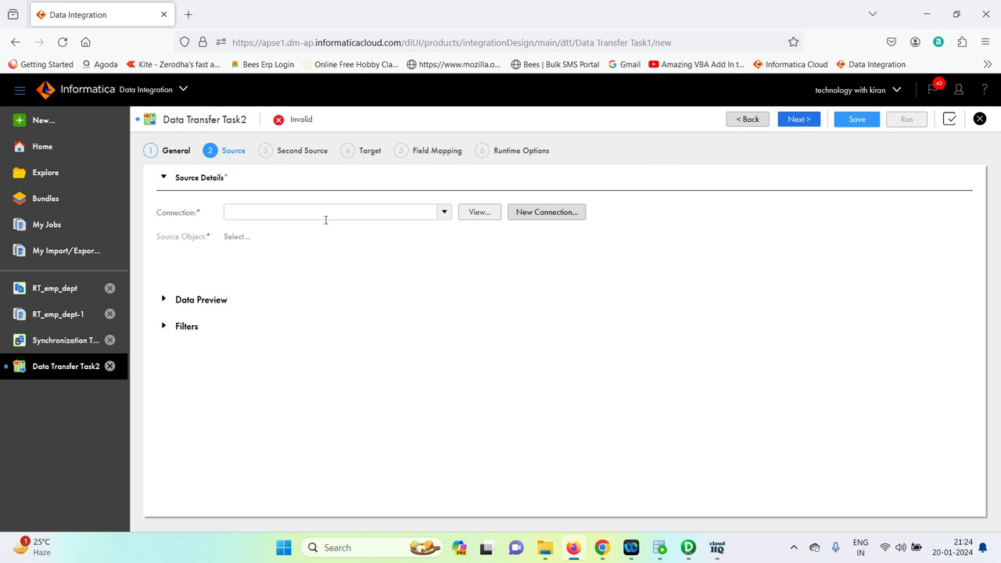
Step: Set the source connection to Laptop_Oracle_Src (Oracle) and choose the EMPLOYEES table as source object, searching for "emp"
click(444, 212)
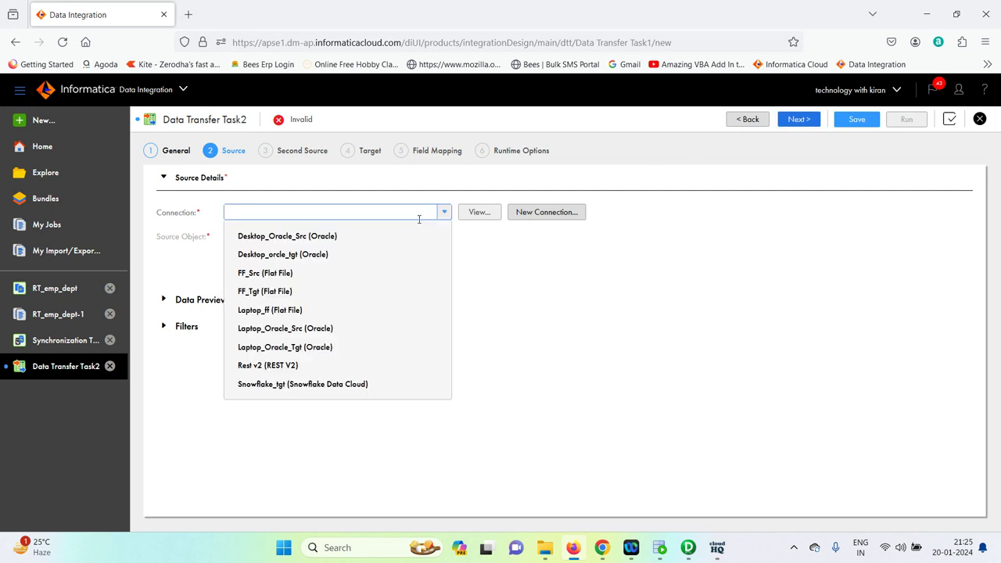
click(300, 329)
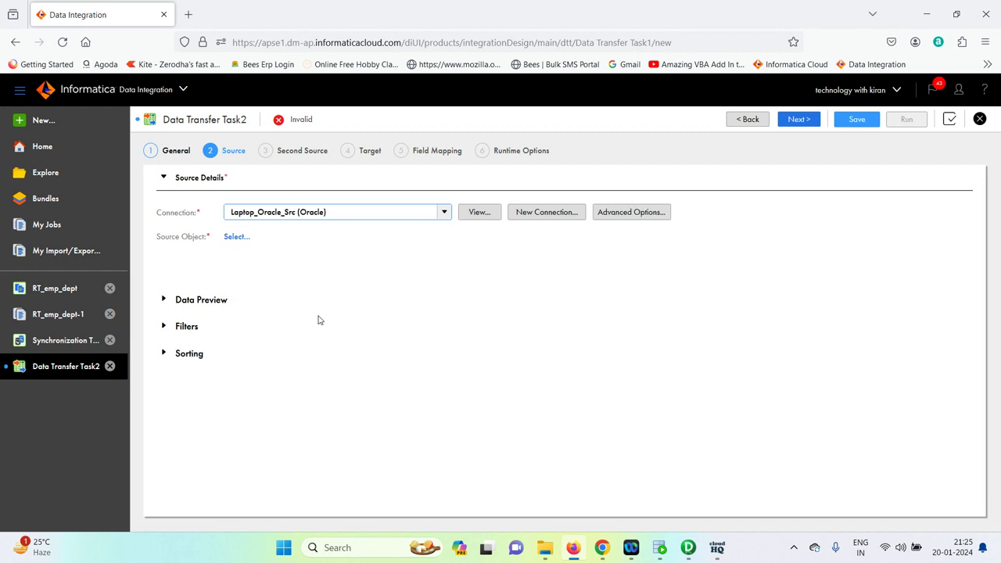
click(239, 237)
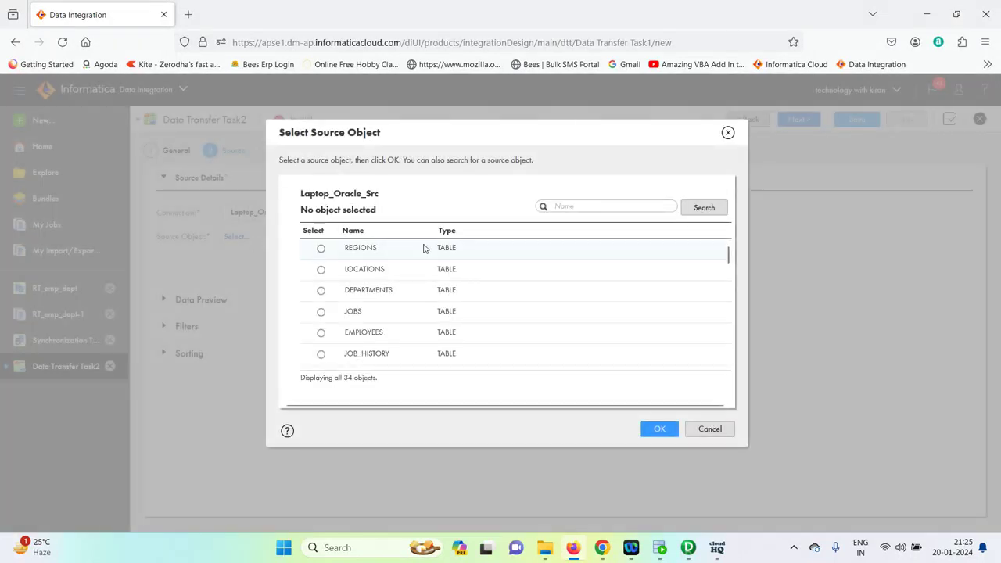
click(589, 206)
text(emp)
click(702, 208)
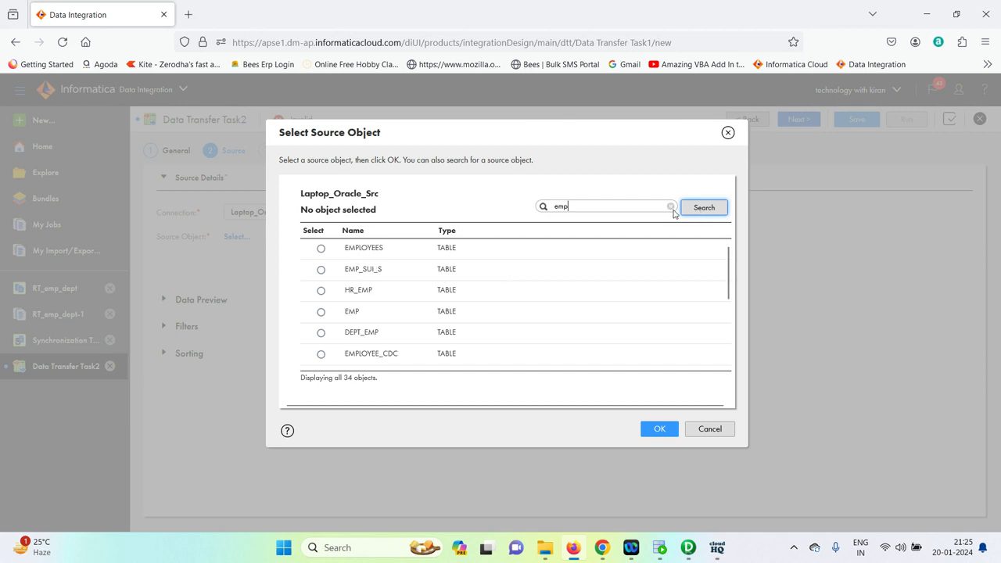
click(321, 248)
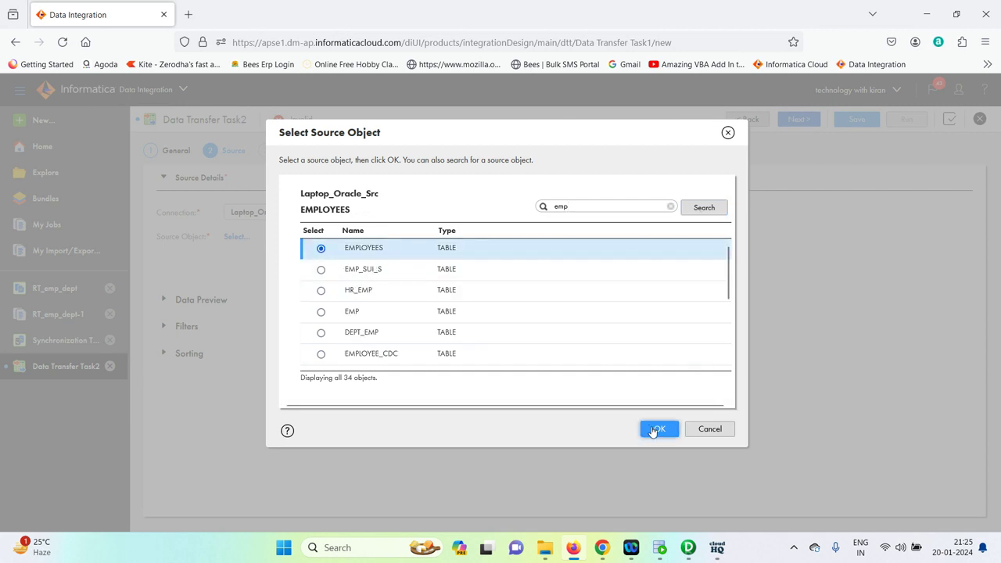
click(656, 429)
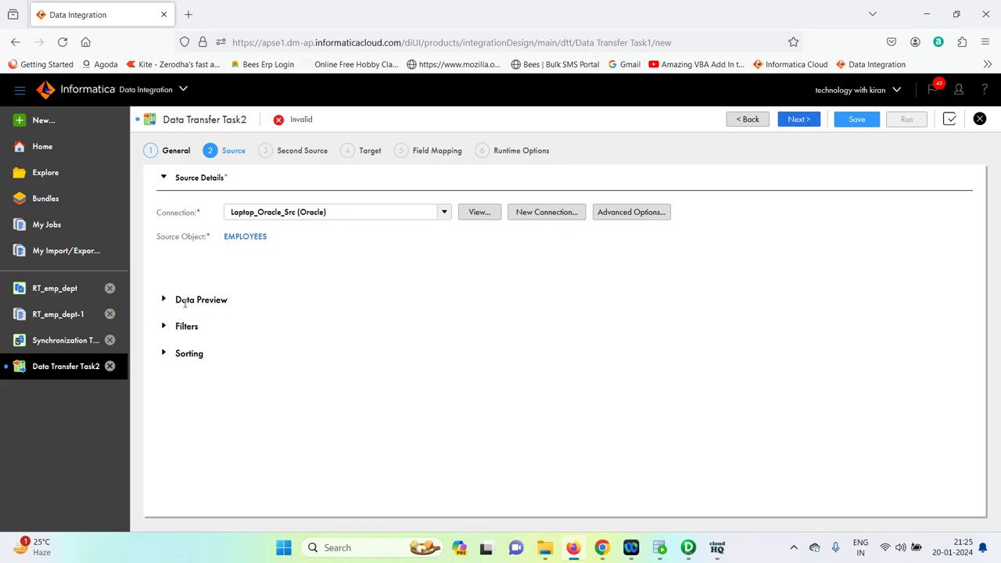
click(799, 121)
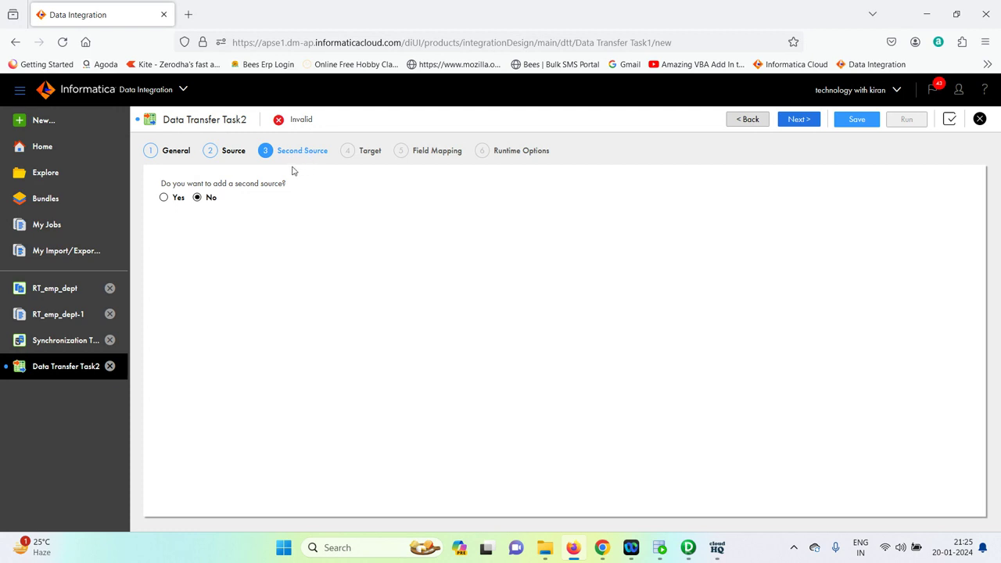
click(164, 199)
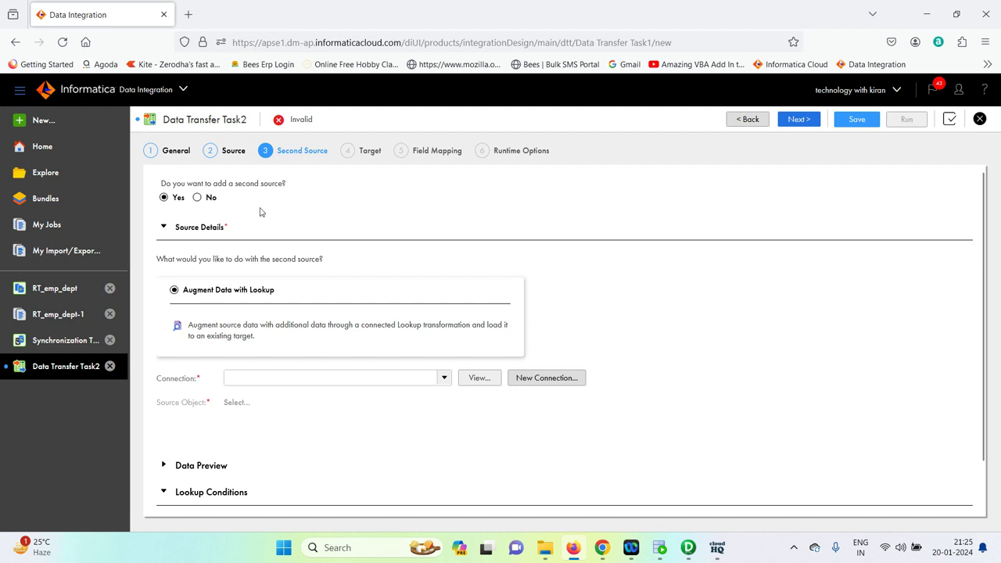
scroll(373, 273, down, 1)
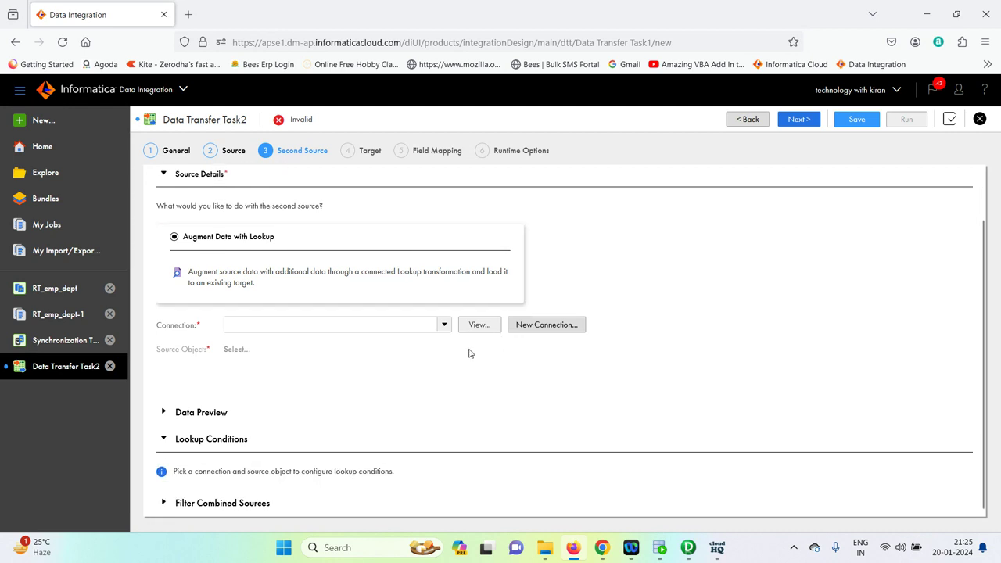
click(445, 328)
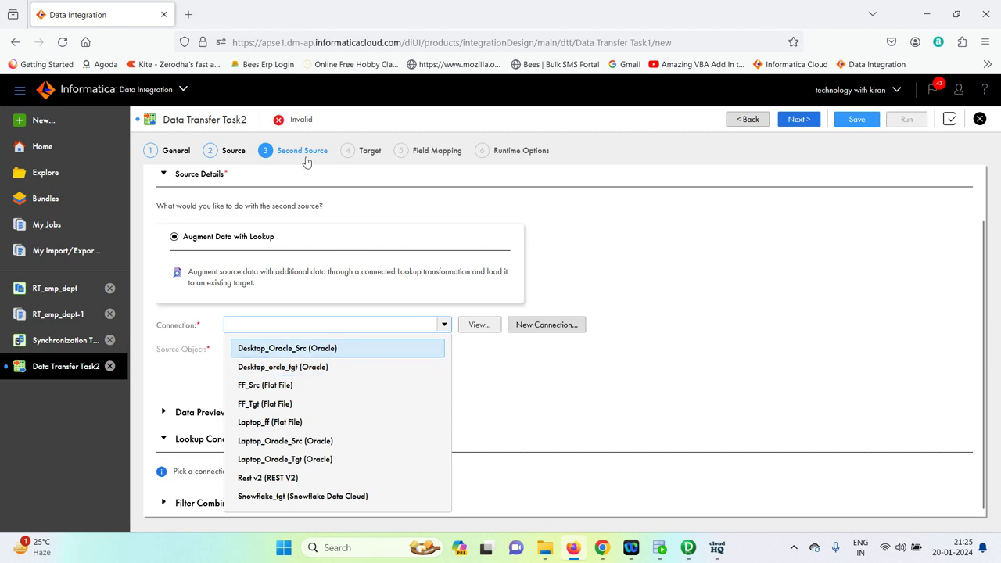
scroll(273, 234, up, 2)
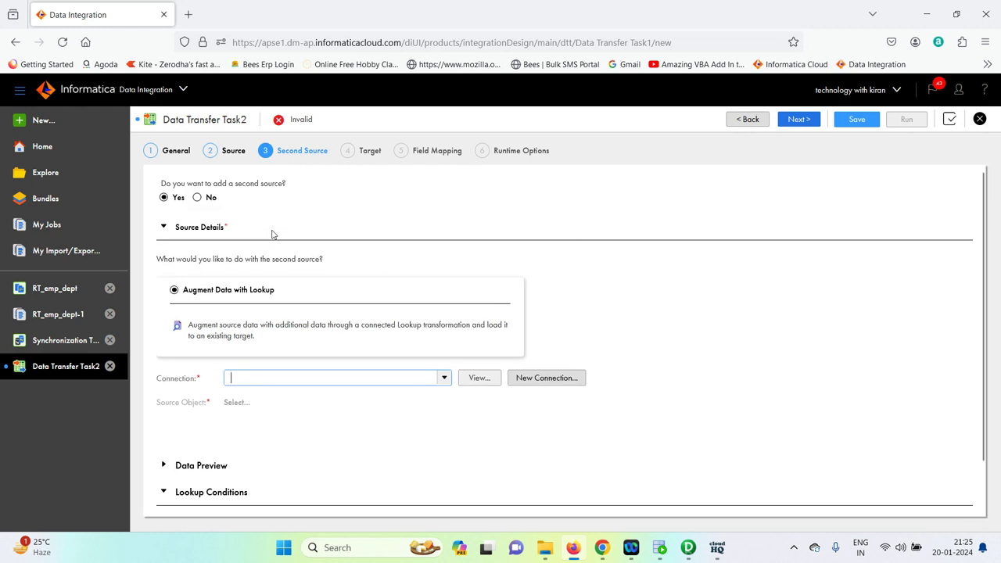
click(197, 197)
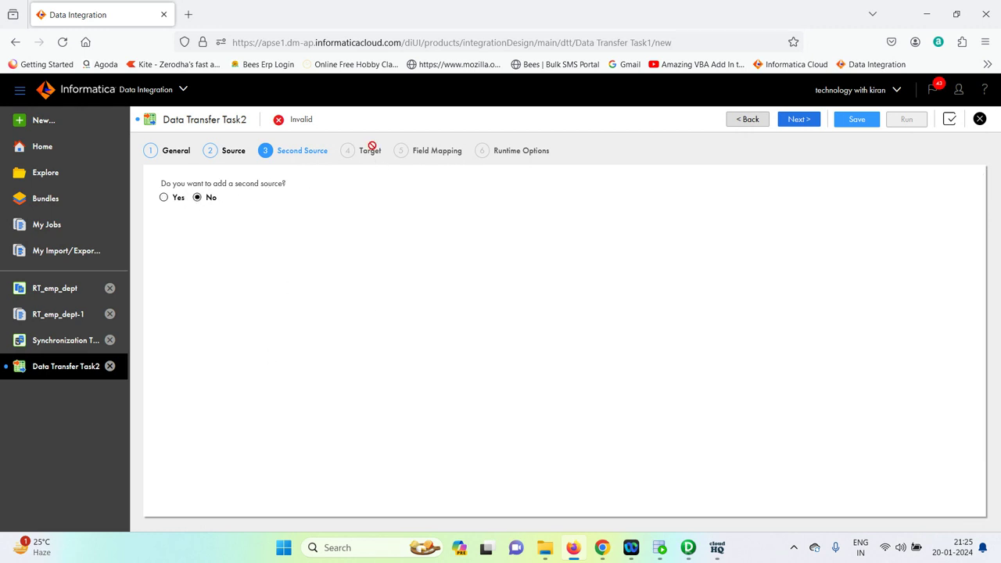
Step: Proceed without a second source and set the target connection to Laptop_Oracle_Tgt (Oracle), reviewing the available target operations
click(806, 122)
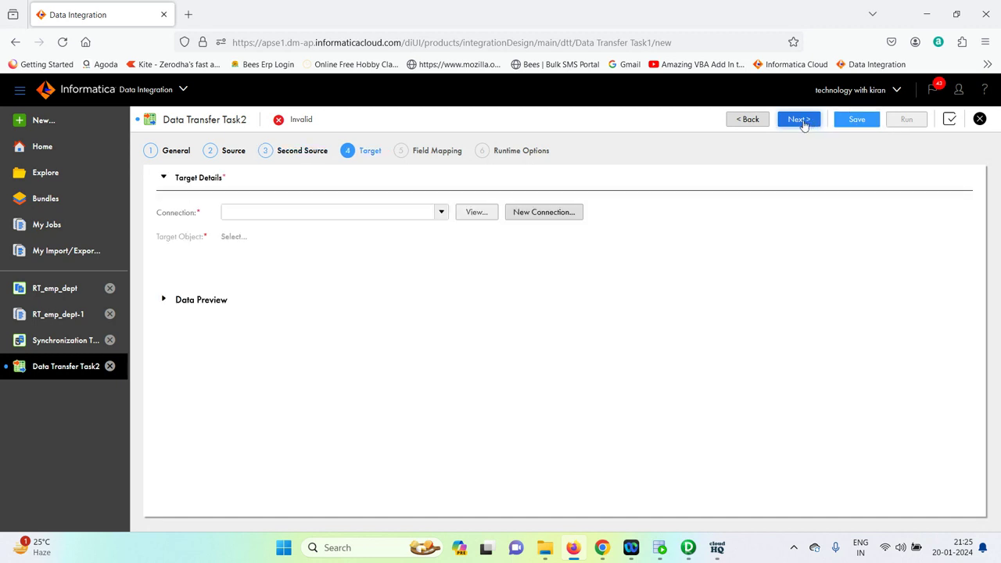
click(442, 212)
click(325, 345)
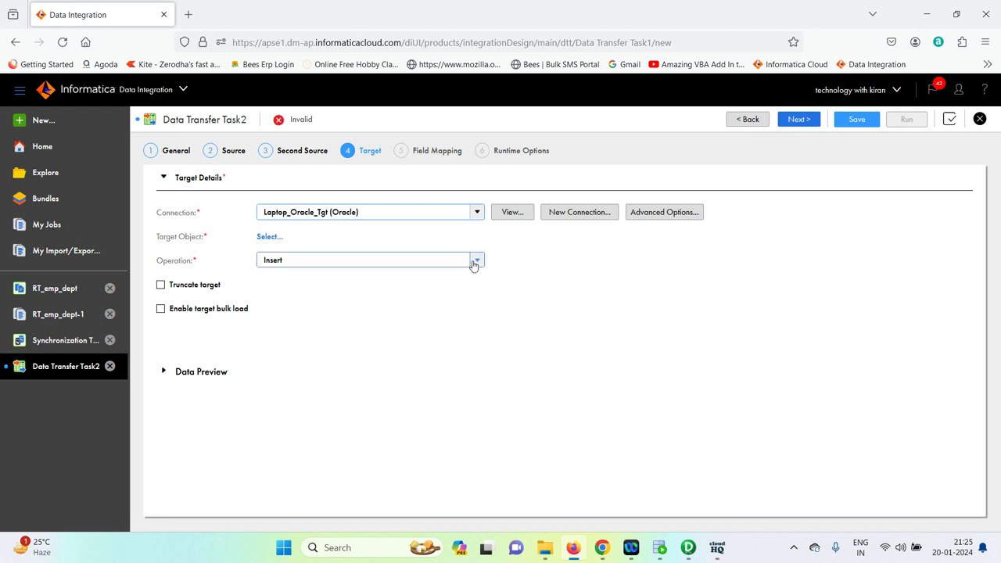
click(473, 266)
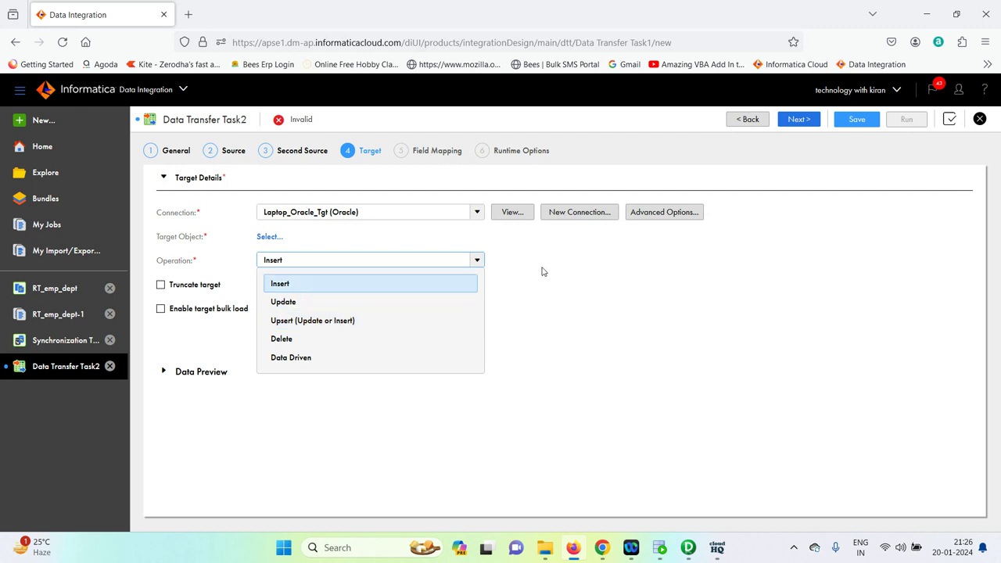
click(626, 282)
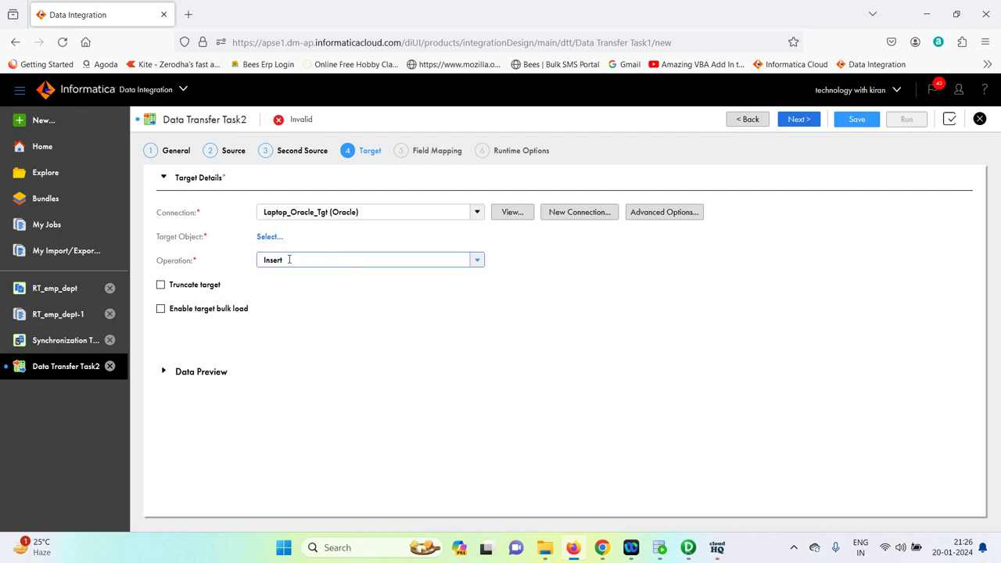
Step: Choose the existing T_EMPLOYEES table as target object, searching the target tables for "emp"
click(269, 235)
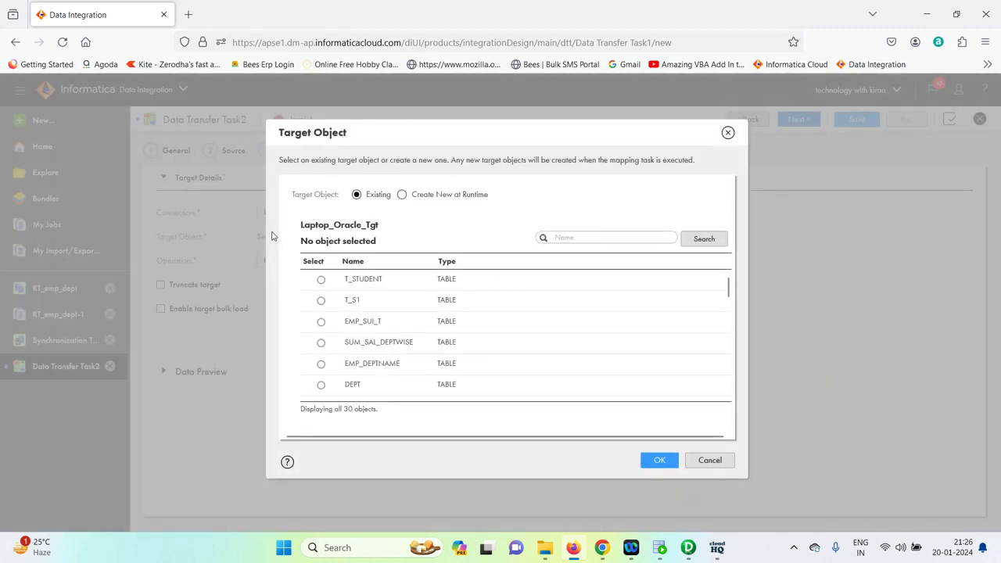
scroll(419, 337, down, 3)
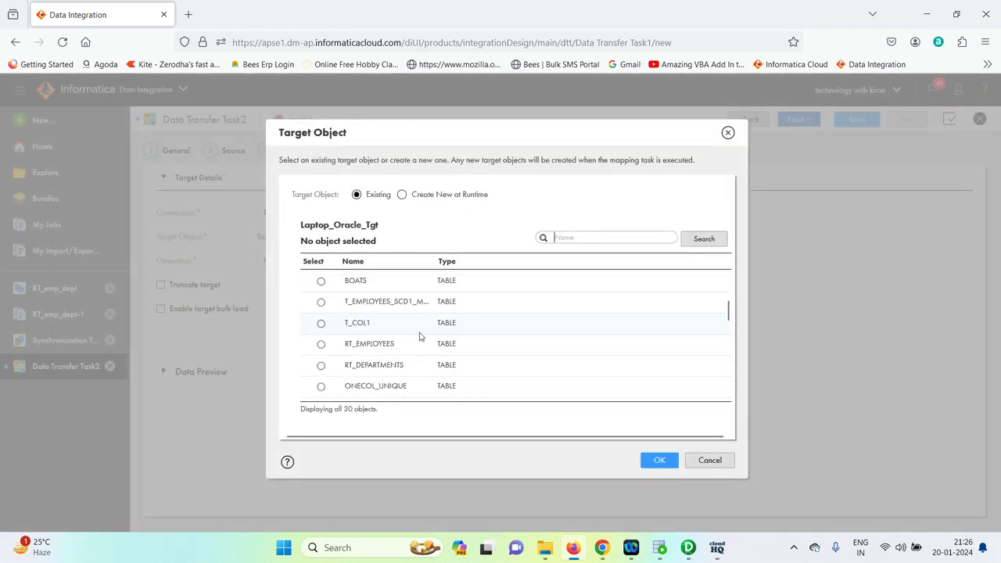
scroll(419, 336, down, 3)
scroll(419, 336, down, 2)
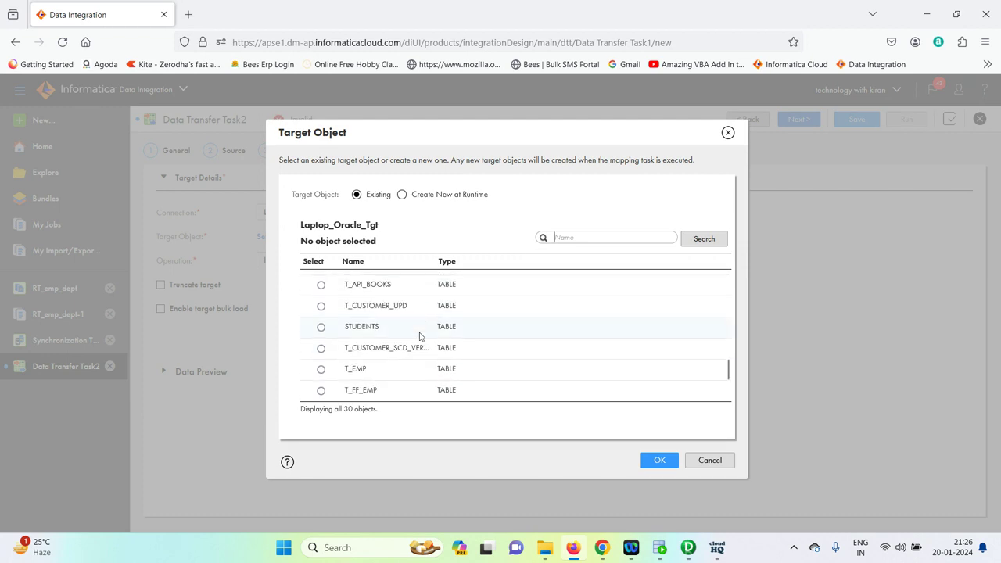
scroll(420, 336, down, 2)
scroll(419, 336, up, 7)
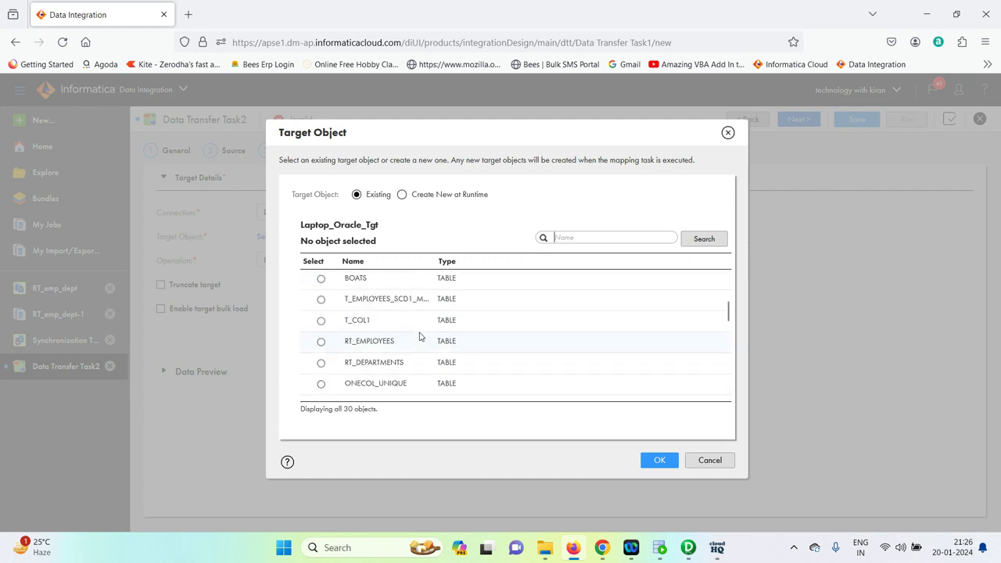
click(557, 237)
text(emp)
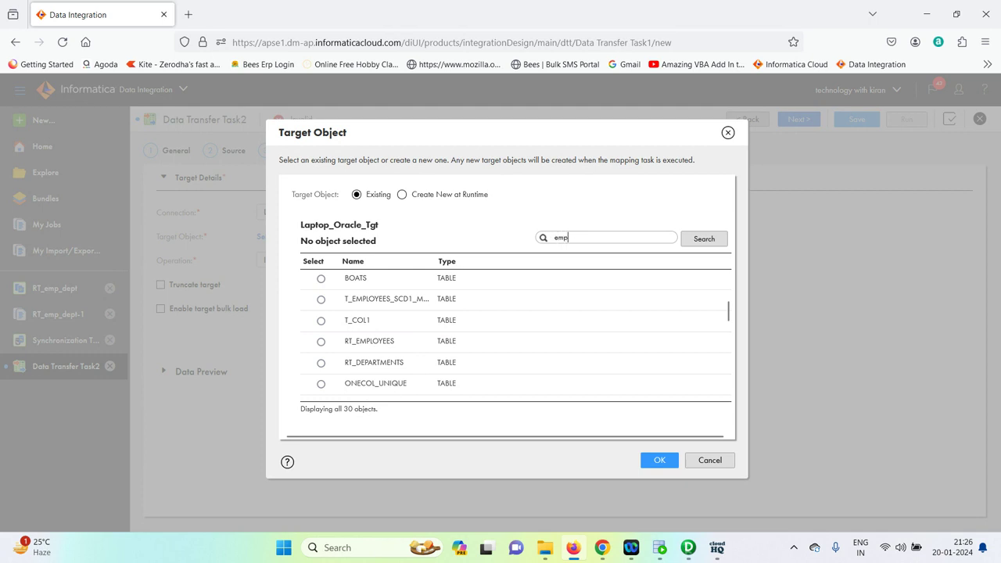
click(706, 243)
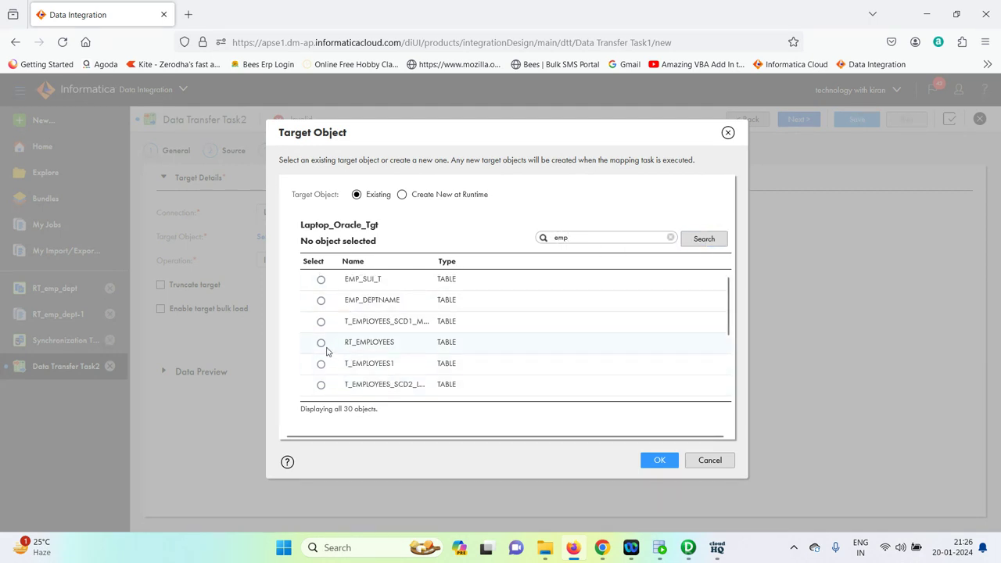
scroll(410, 343, down, 3)
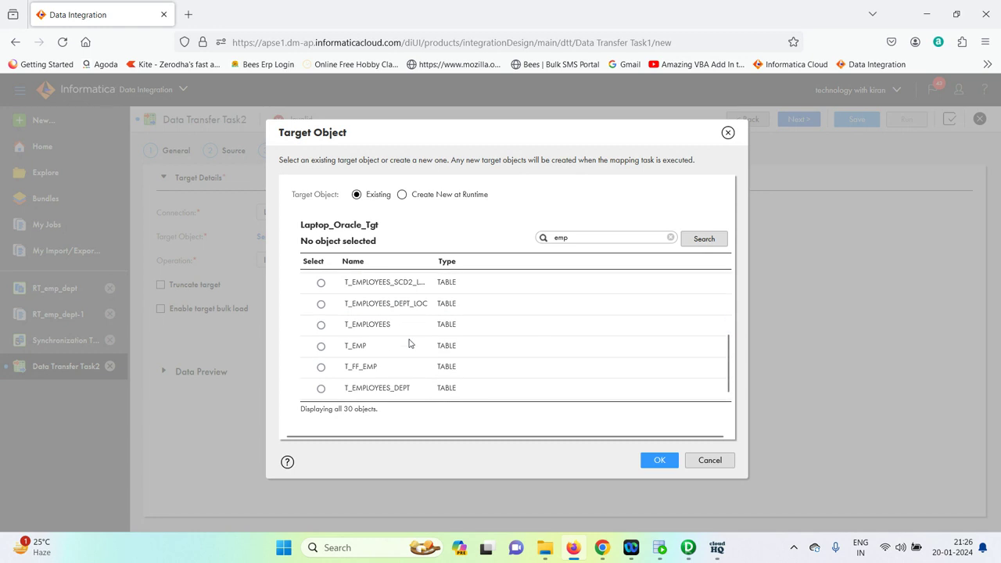
click(321, 324)
click(659, 461)
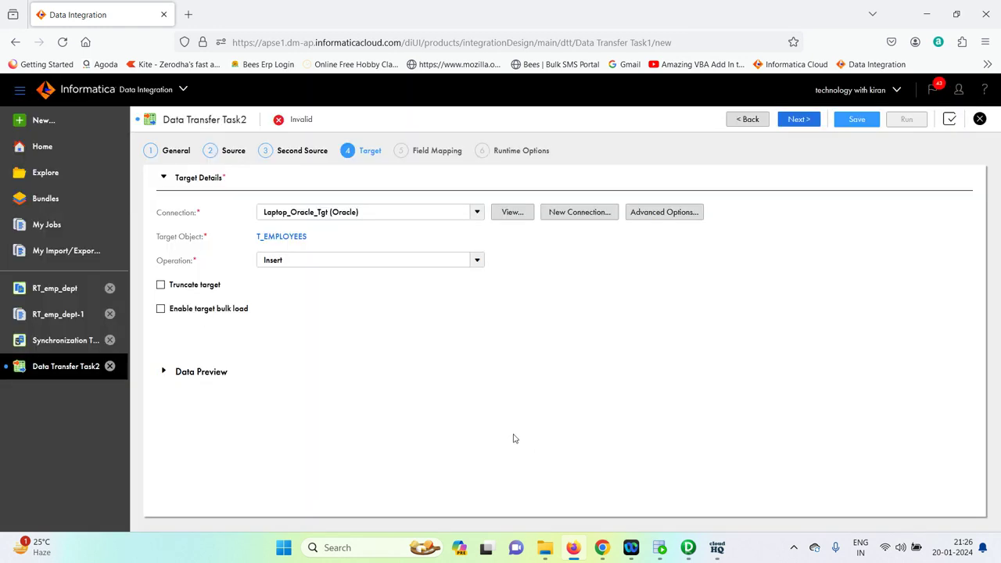
Step: Enable truncating of the target and continue with the automatic field mapping to the runtime options
click(161, 287)
click(799, 119)
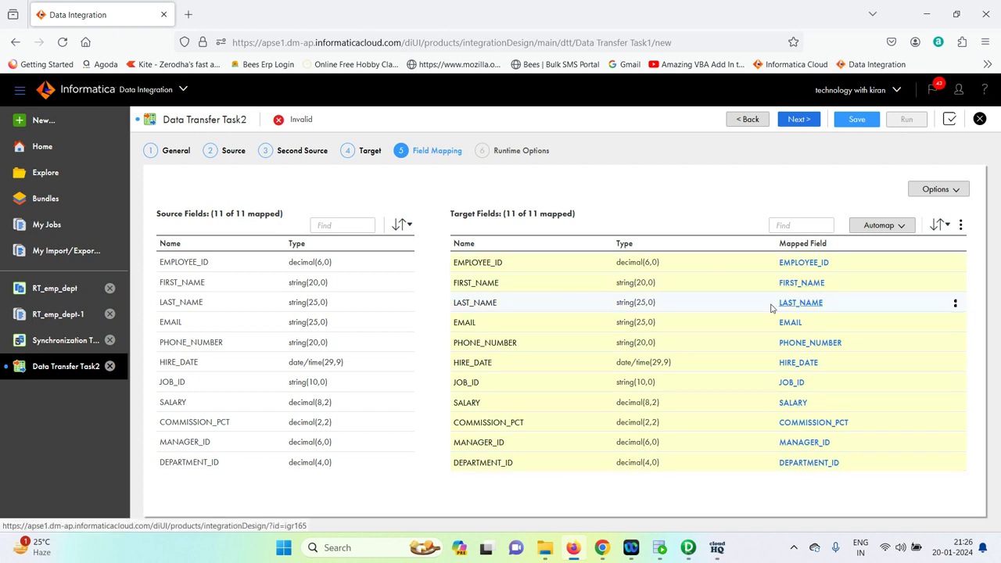
click(798, 119)
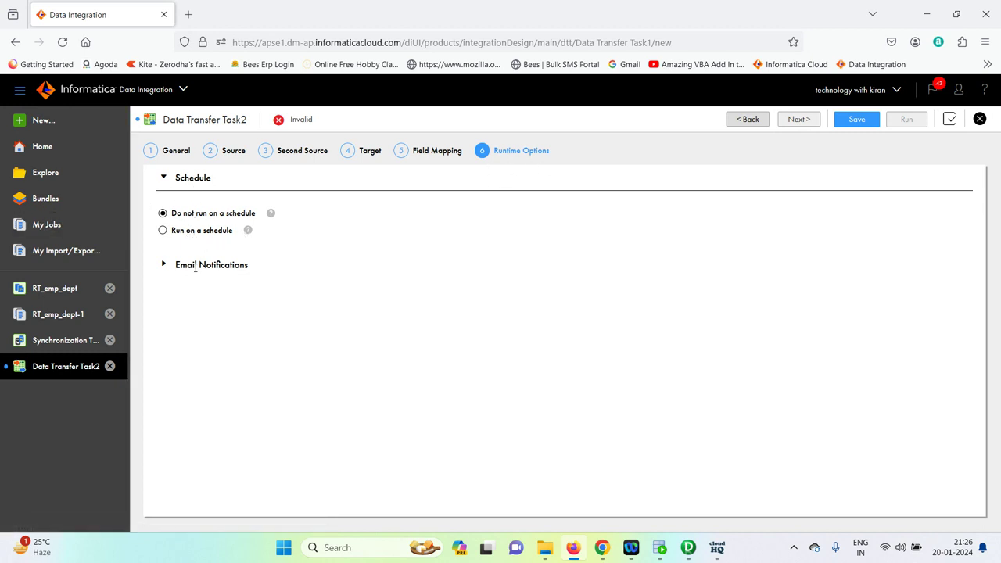
Step: Save and run the data transfer task, and open its job in the job monitor
click(857, 120)
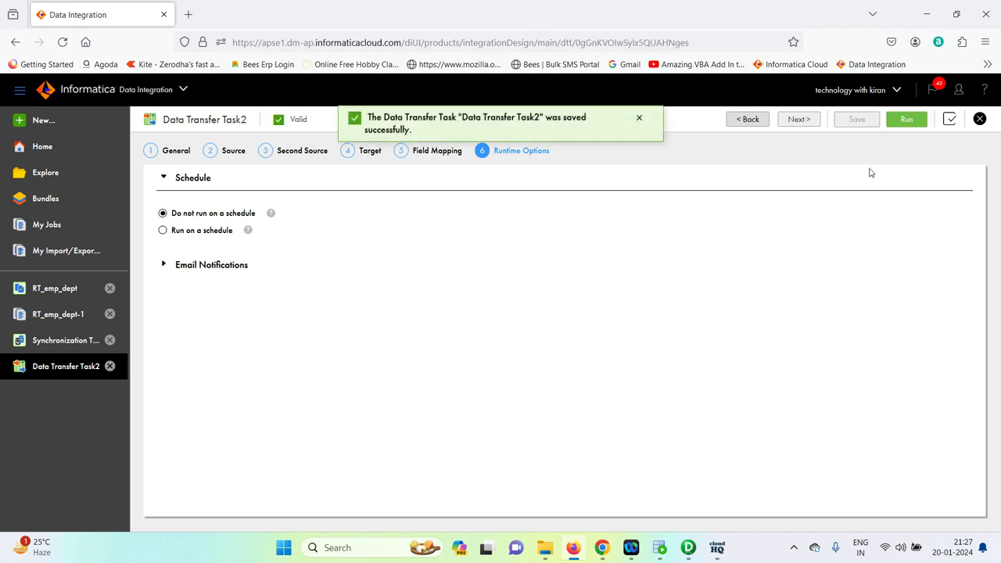
click(908, 121)
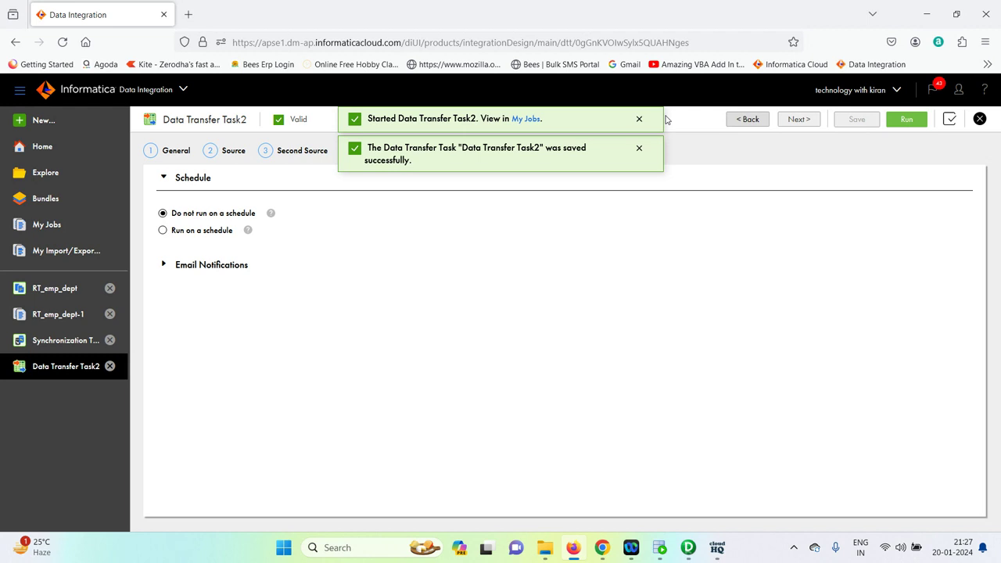
click(522, 119)
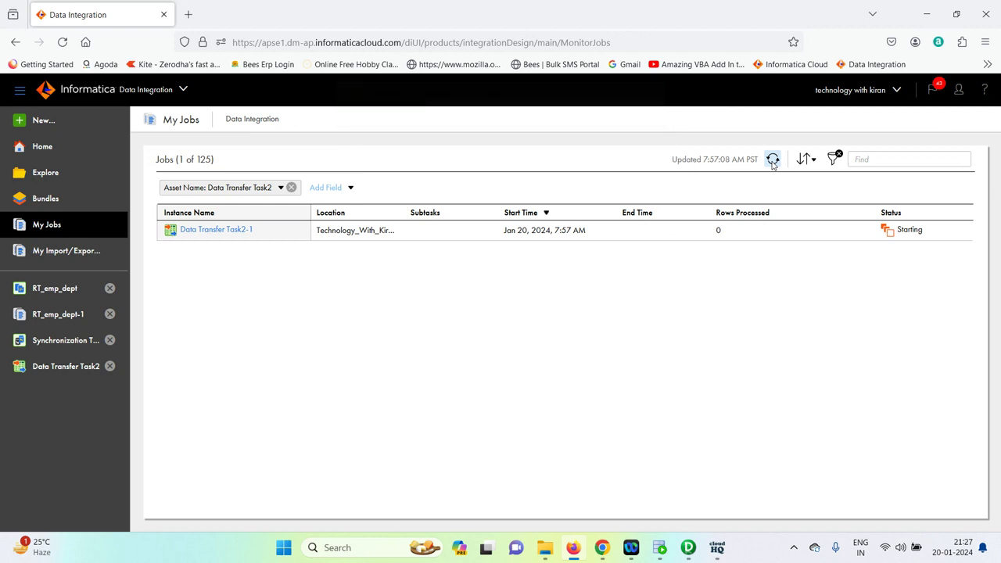
Step: Refresh the job list, then switch to Oracle SQL Developer and add the query select * from rt_employees to the core worksheet
click(773, 160)
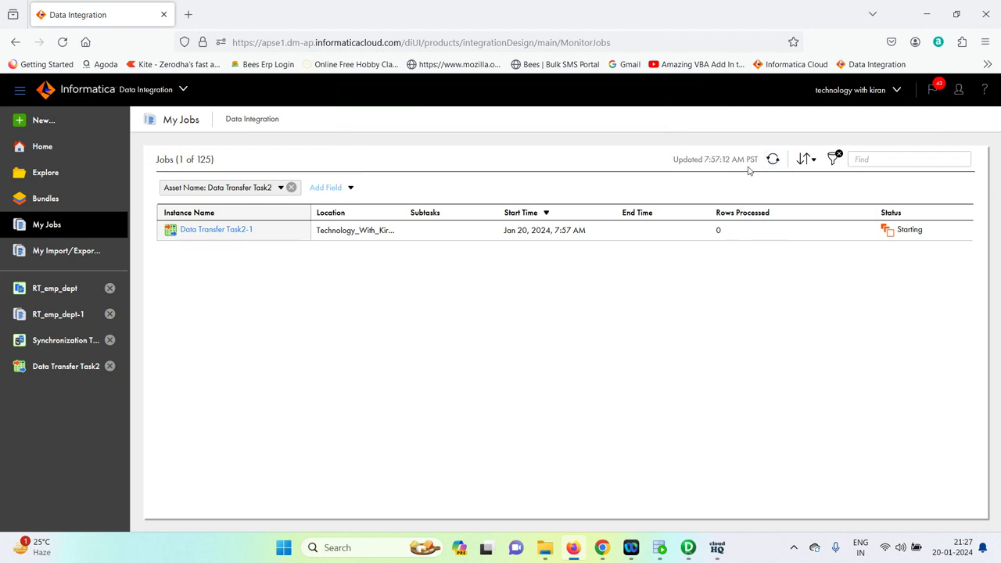
click(661, 548)
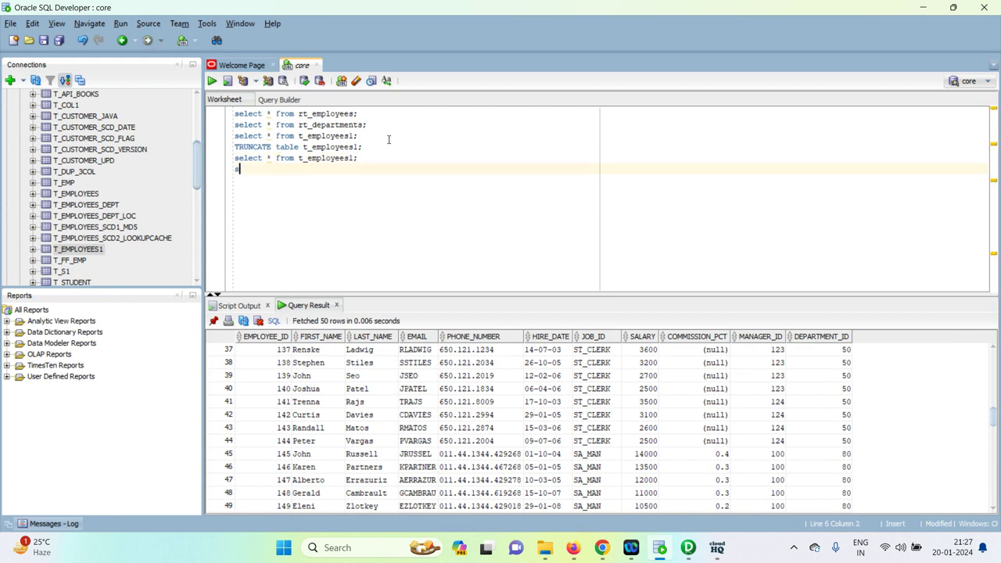
key(BackSpace)
text(lect * from t_)
key(BackSpace)
text(_emp)
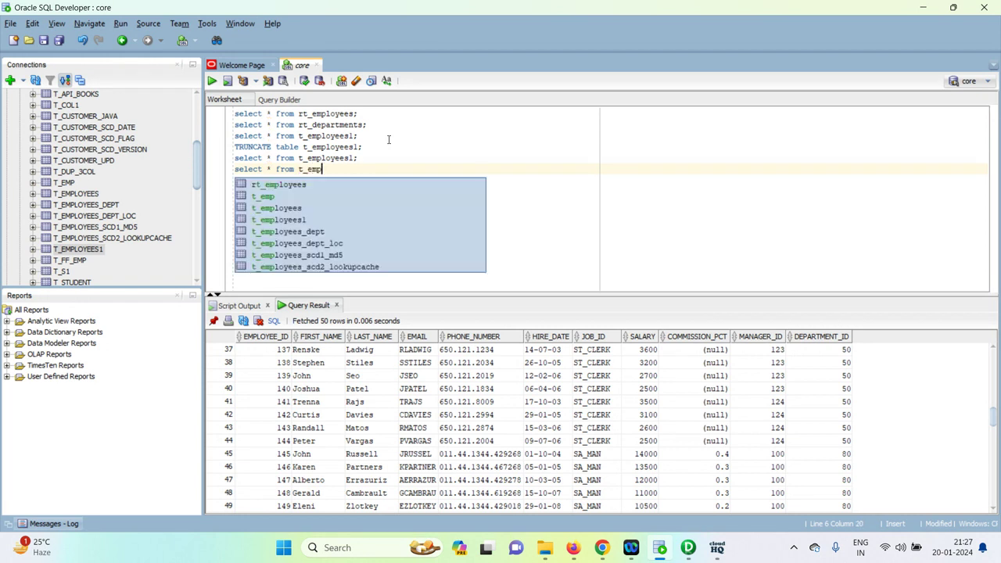
double_click(285, 185)
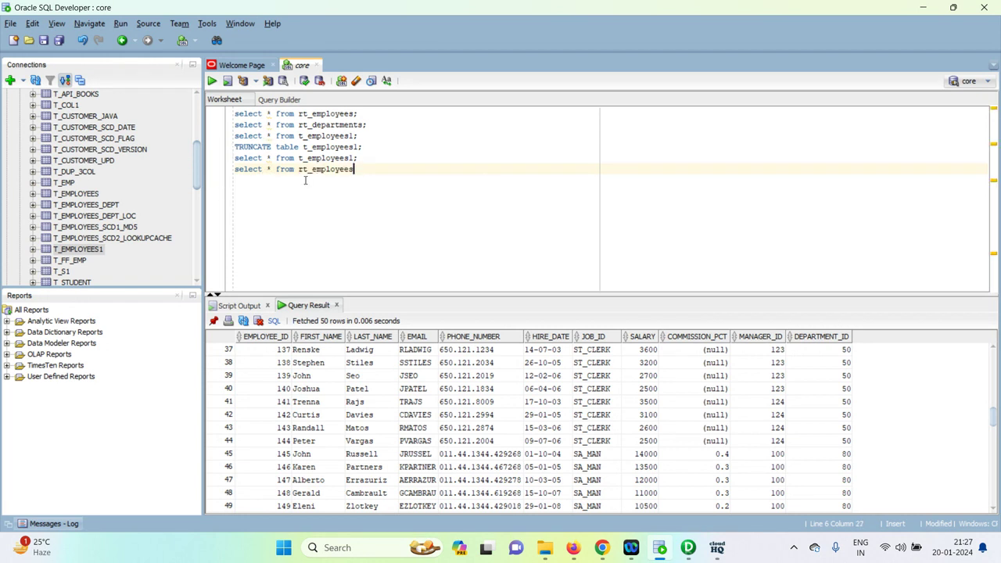
Step: Return to Informatica Data Integration in Firefox, refresh the job list and open the details of the Data Transfer Task2-1 job
key(alt+Tab)
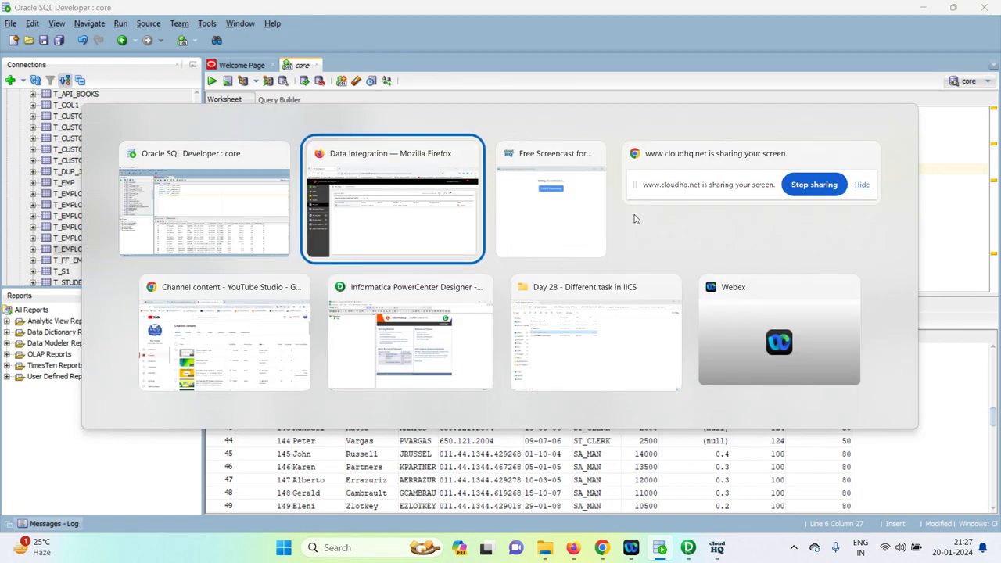
click(384, 196)
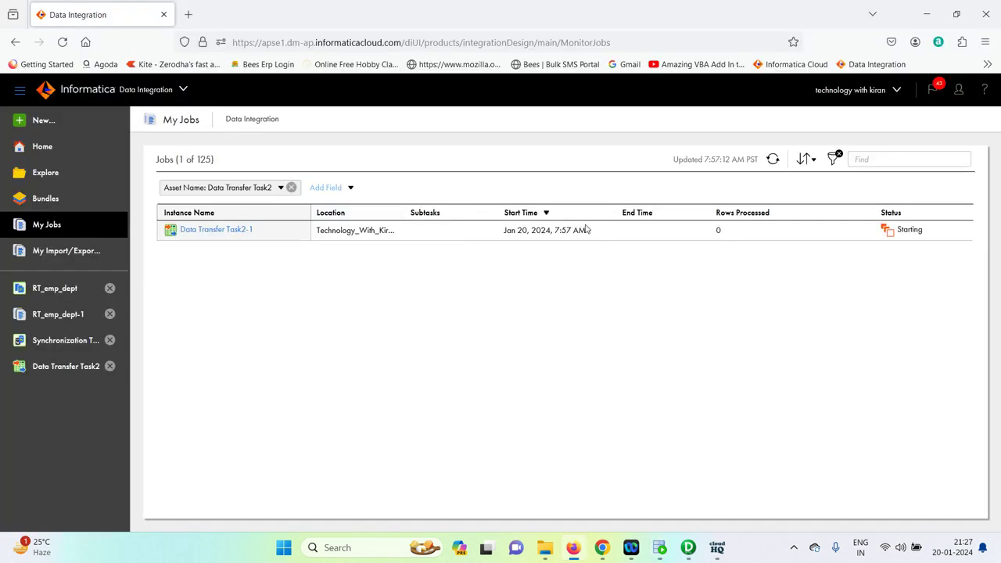
click(773, 158)
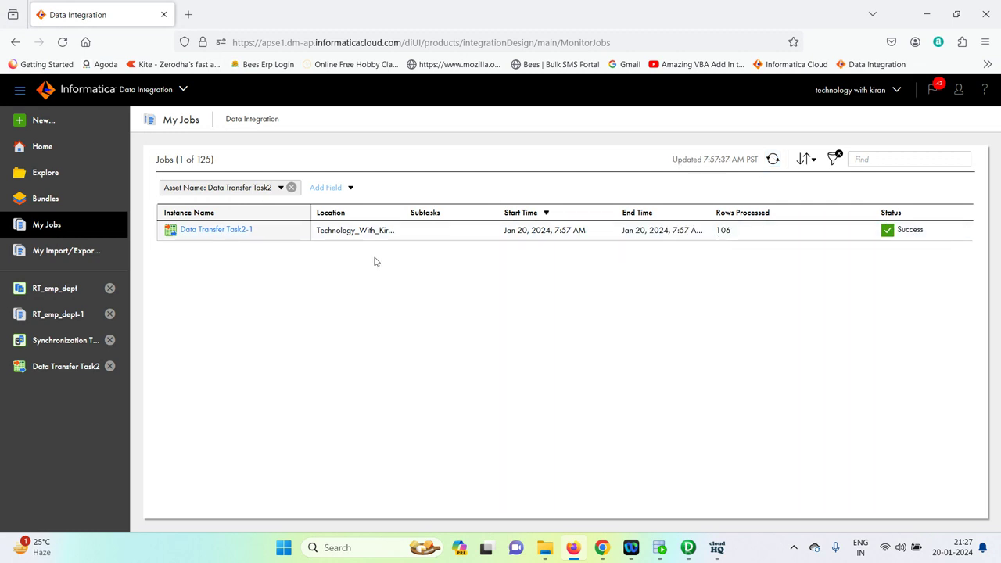
click(247, 232)
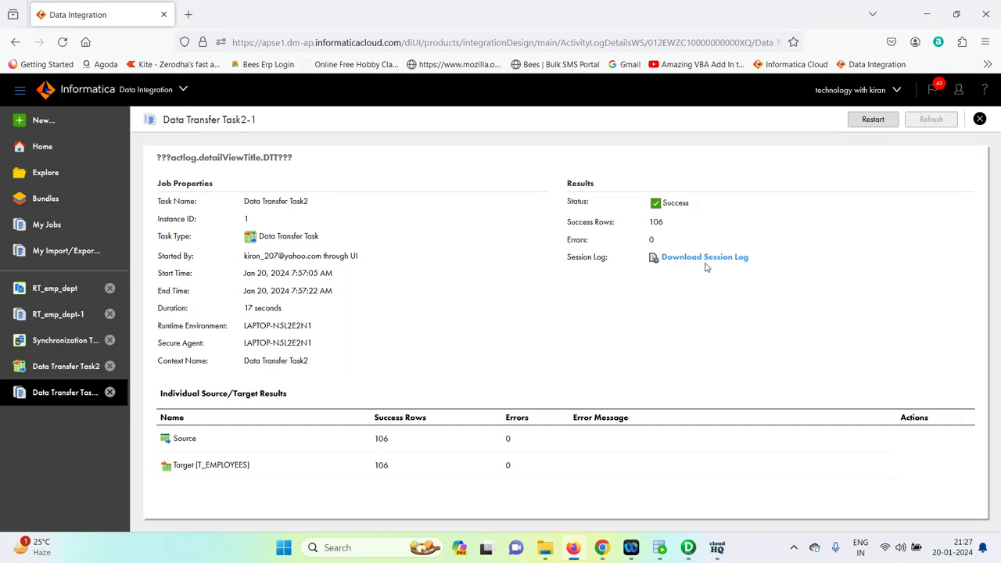
Step: Download the job's session log and open Data+Transfer+Task2_1 from the Downloads folder in a maximized Notepad window
scroll(706, 267, down, 1)
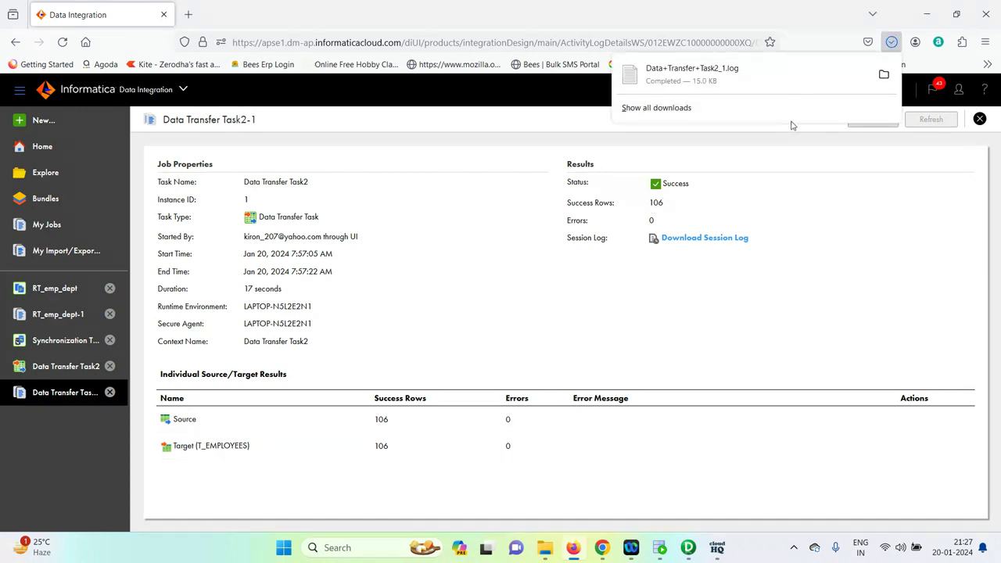
click(883, 76)
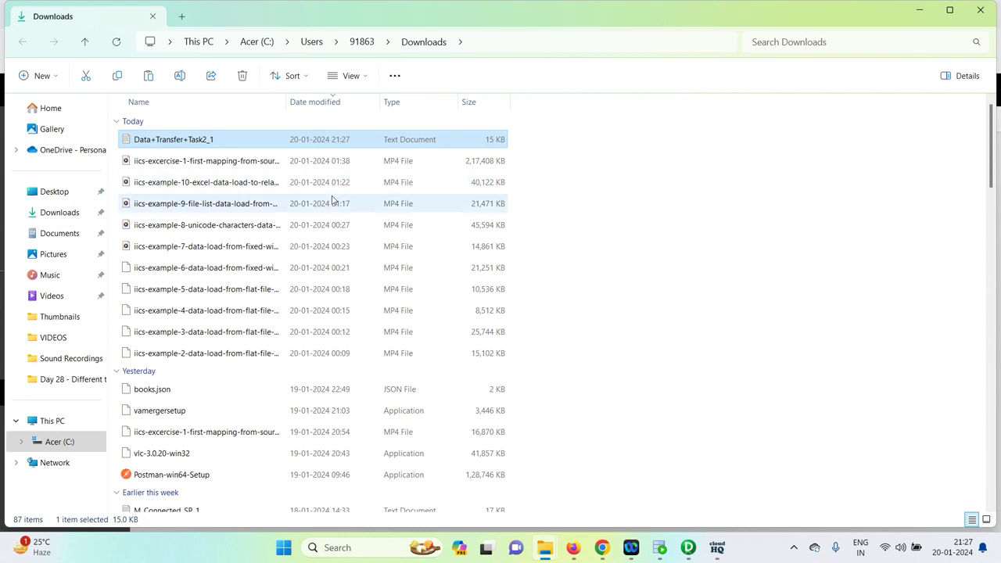
double_click(232, 138)
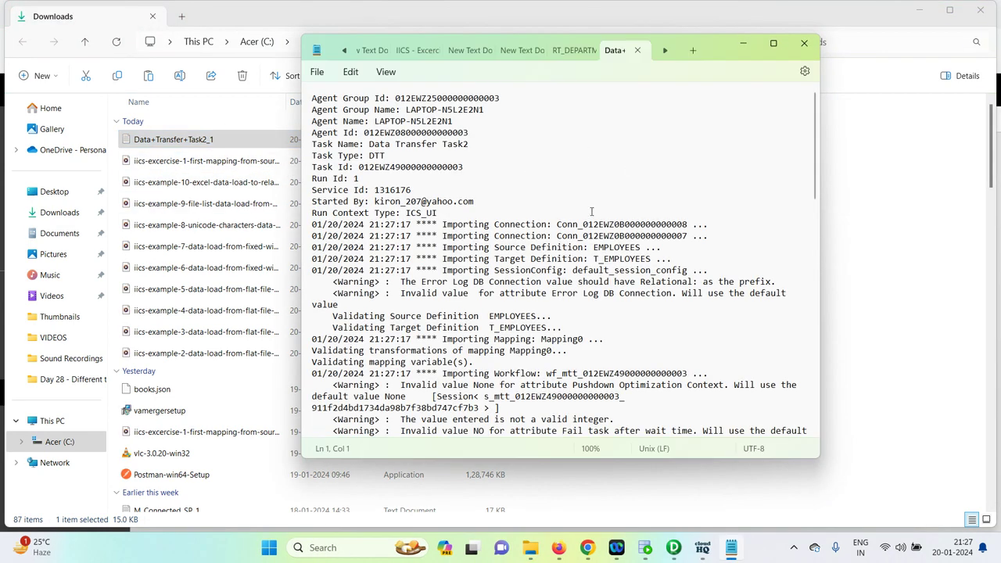
click(774, 43)
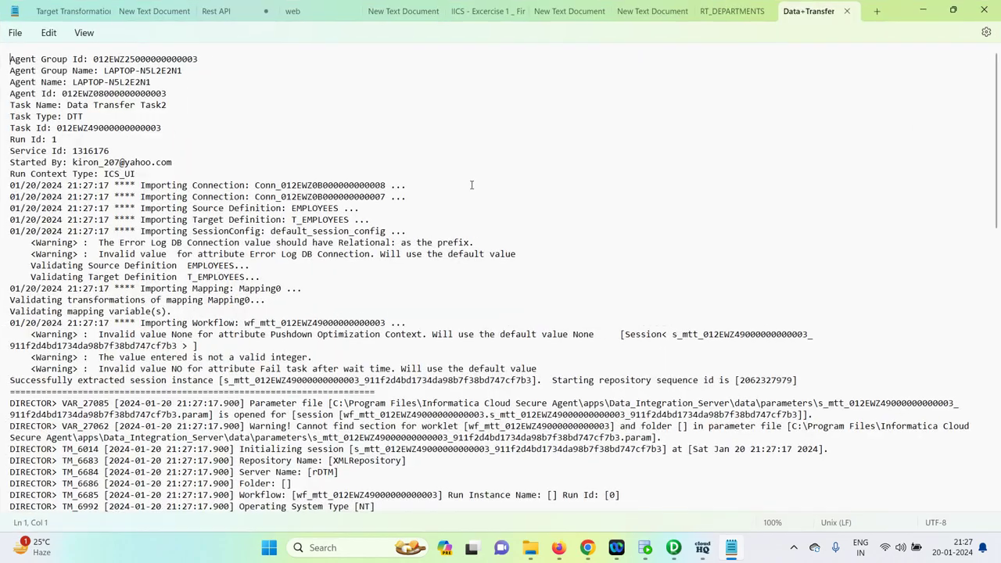
Step: Examine the session log's initialization, Oracle connection, target truncation and reader entries
scroll(414, 219, down, 11)
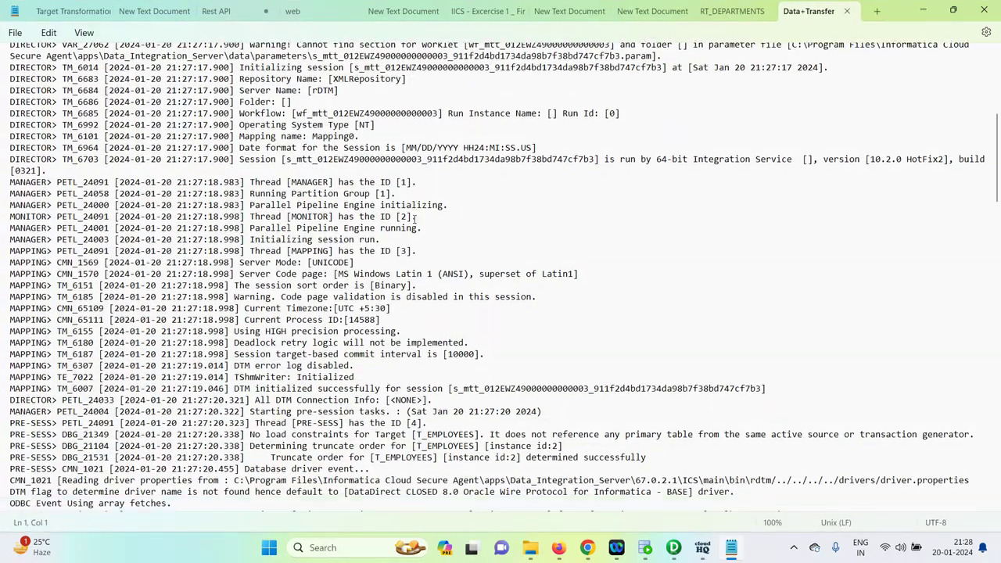
scroll(422, 220, down, 9)
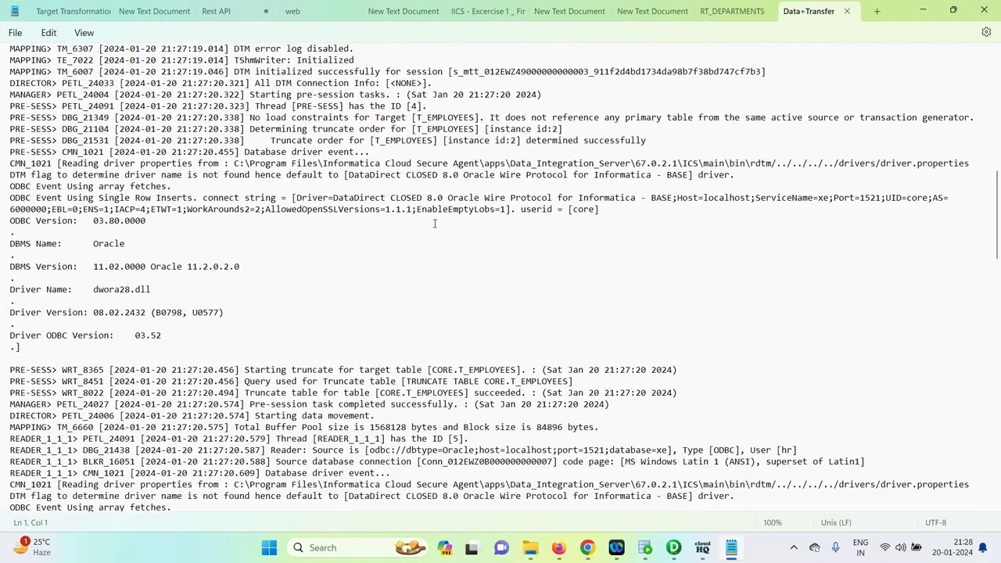
click(110, 237)
scroll(148, 266, down, 3)
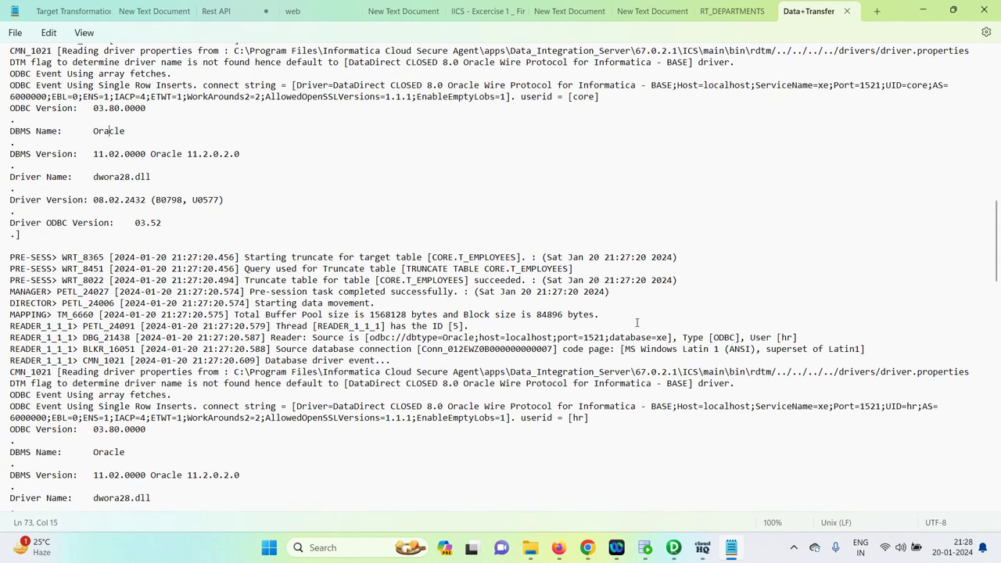
key(Down)
key(Down)
key(Down)
key(Down)
key(Down)
key(Down)
key(Down)
key(Down)
key(Down)
key(Down)
key(Down)
key(Down)
key(Down)
key(Down)
key(Down)
key(Down)
key(Down)
key(Down)
scroll(426, 342, down, 3)
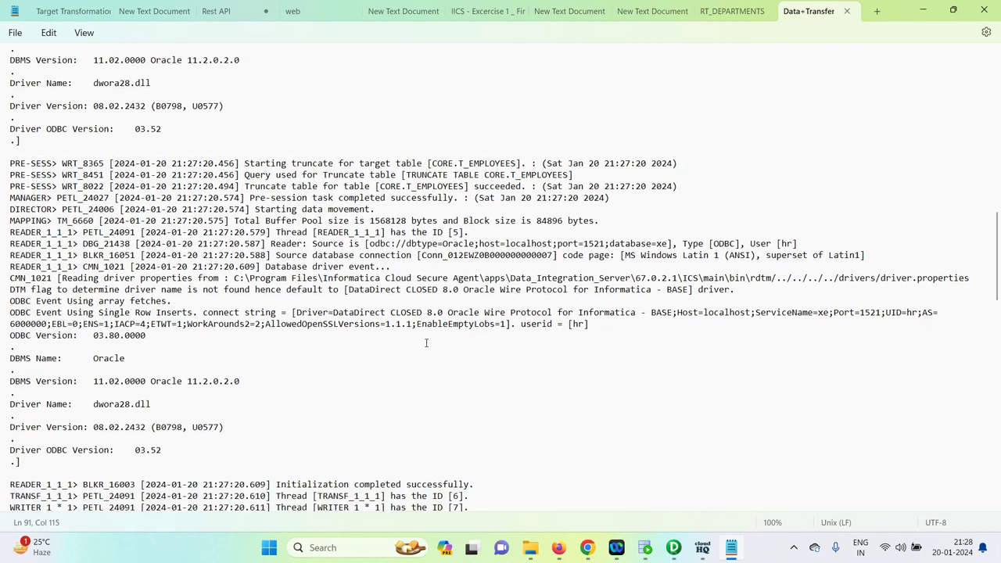
scroll(426, 342, down, 7)
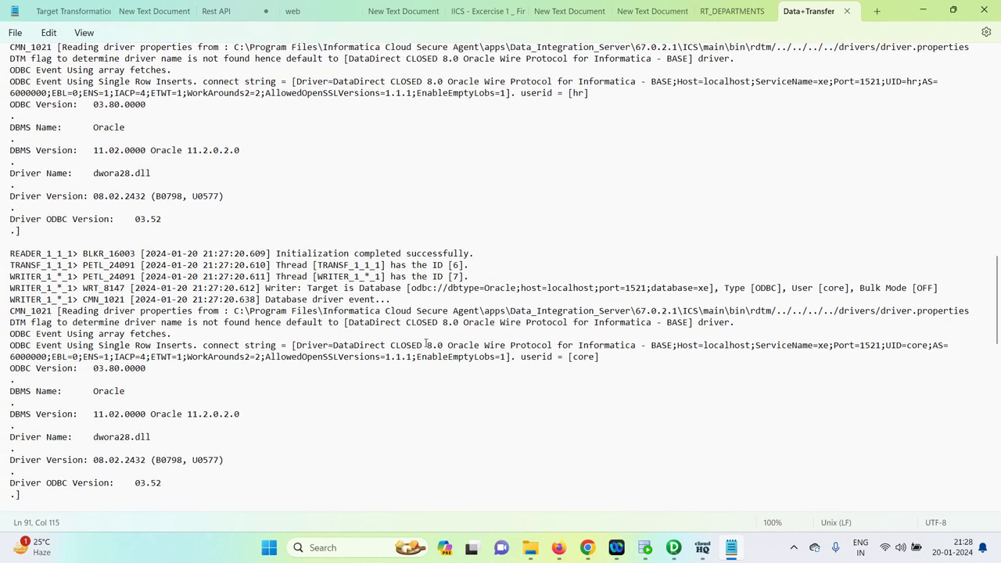
Step: Examine the log's SQL insert statement and load results, highlighting the applied and affected row counts for T_EMPLOYEES
scroll(427, 344, down, 6)
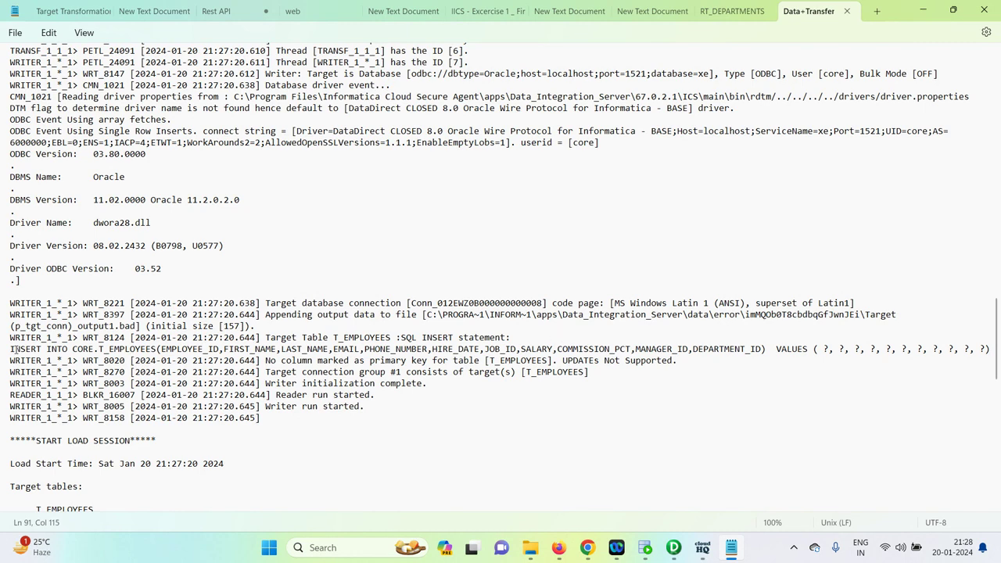
scroll(43, 349, down, 10)
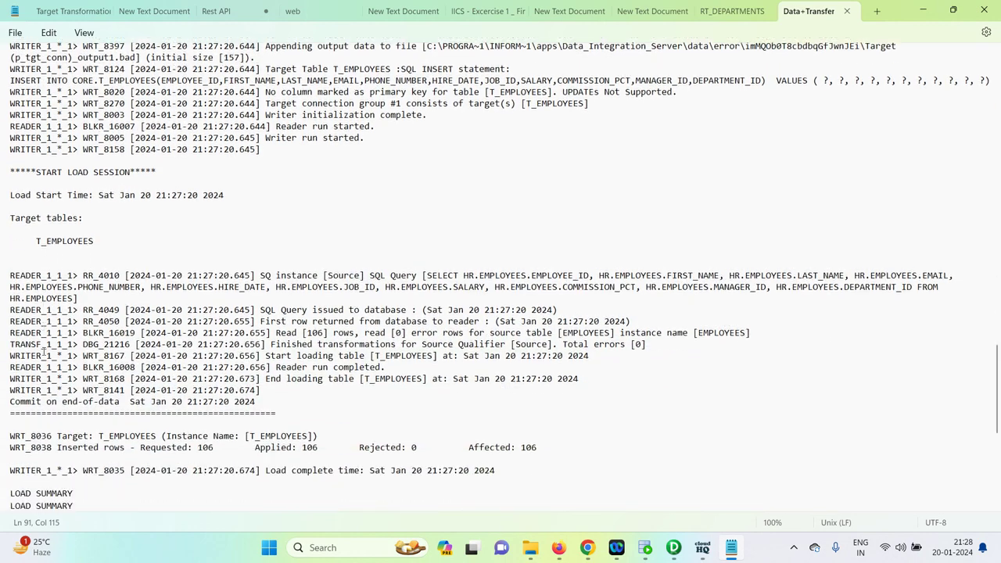
scroll(43, 350, down, 4)
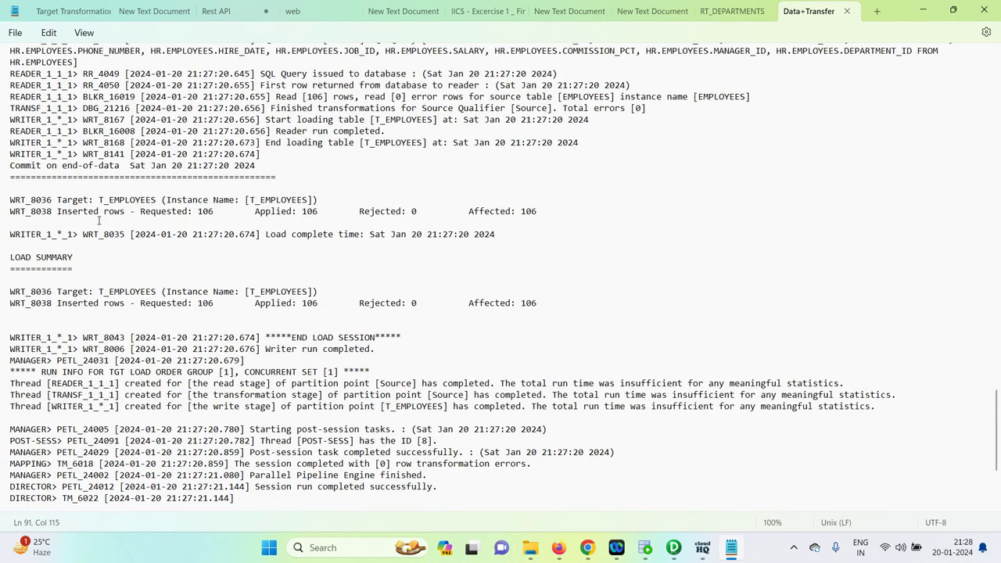
drag(150, 212, 330, 210)
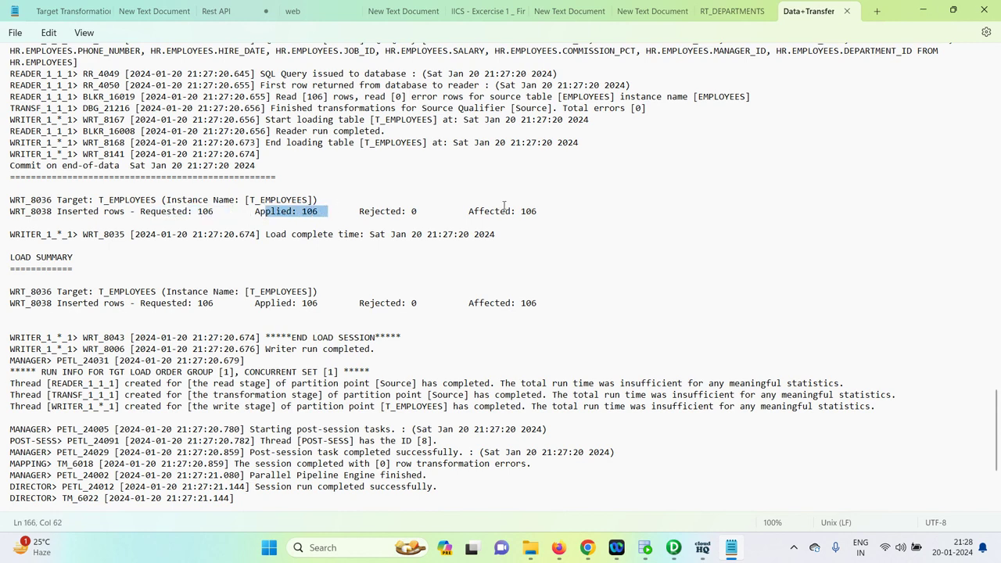
drag(465, 211, 568, 211)
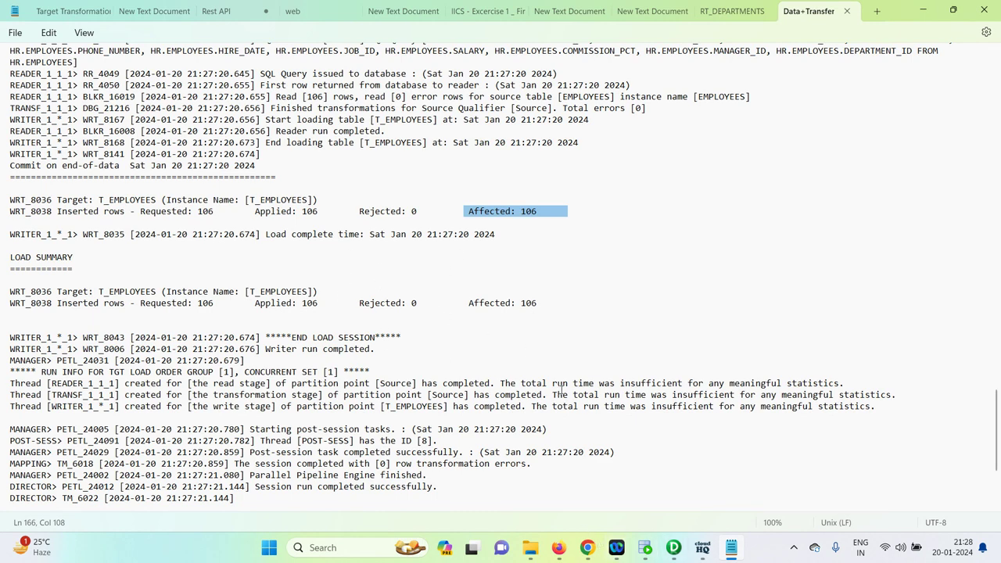
Step: Switch to Oracle SQL Developer, correct the last query to select * from t_employees; and run it
click(646, 549)
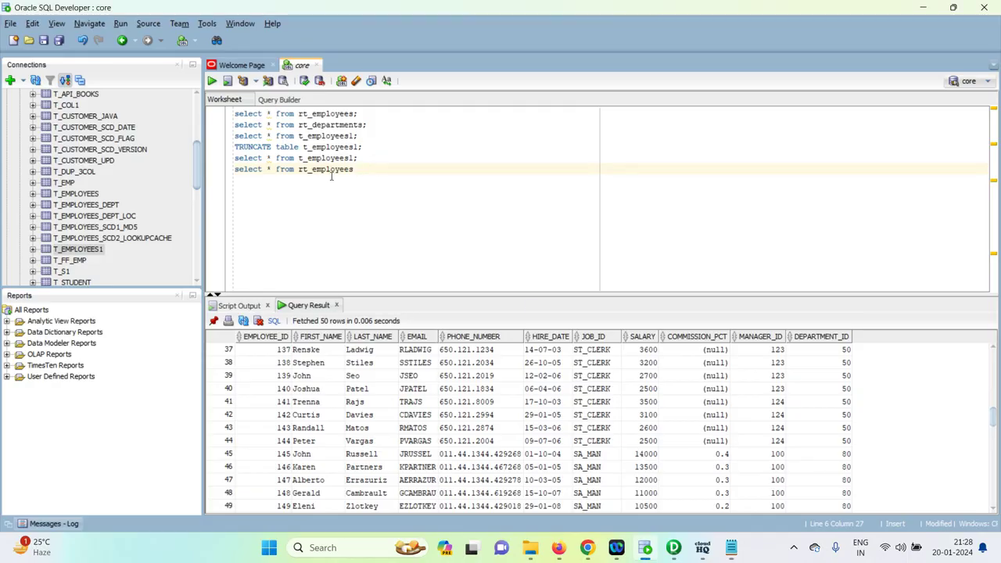
click(302, 168)
key(BackSpace)
click(365, 169)
key(ctrl+Return)
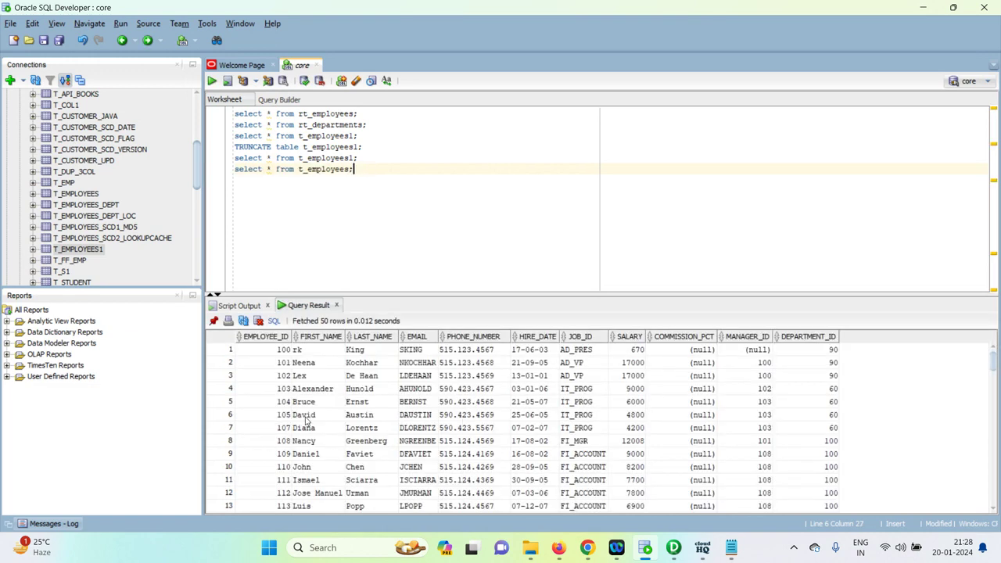
Step: Count the rows in the t_employees query result, close the count and return to the job details in Firefox
right_click(307, 421)
click(328, 467)
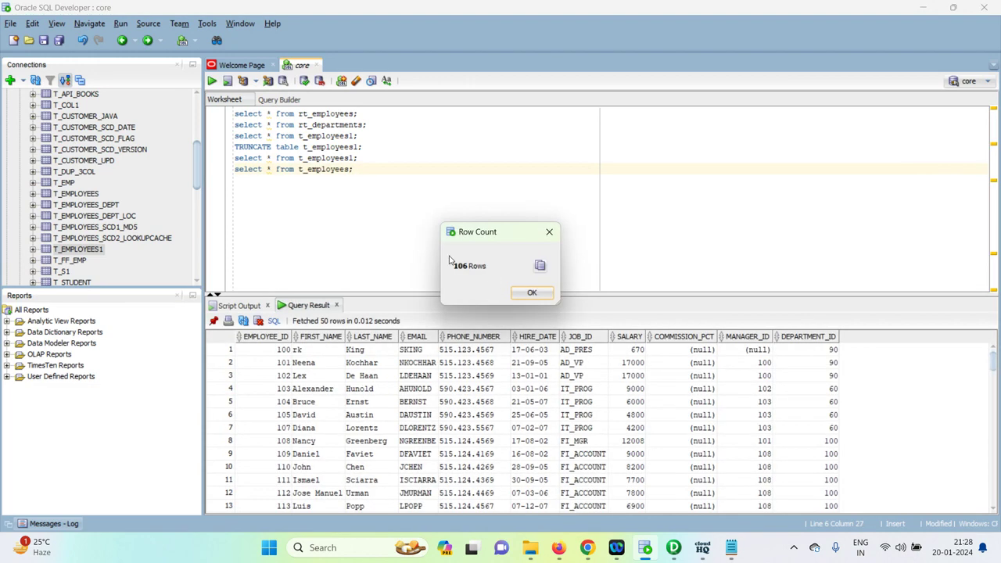
click(530, 294)
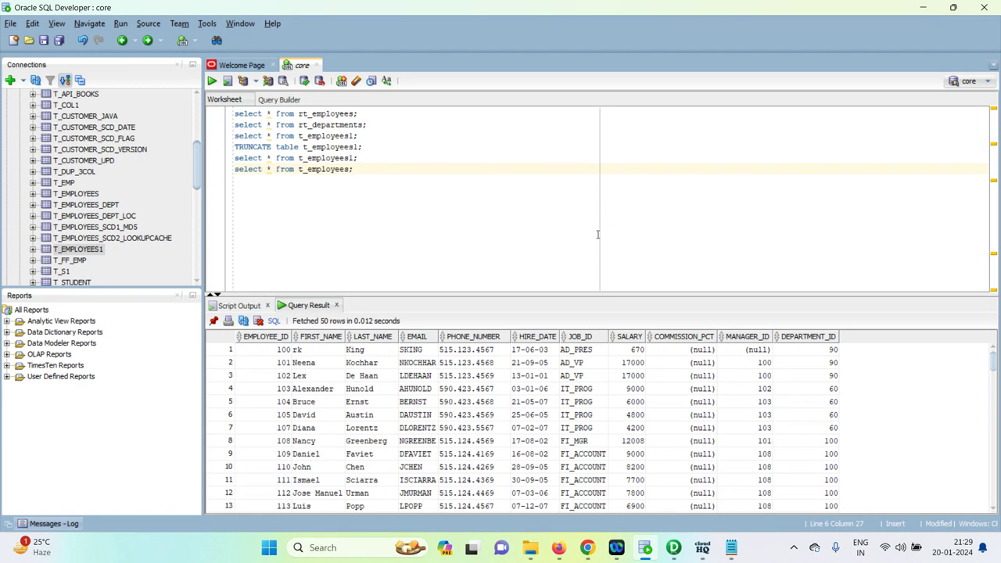
click(559, 548)
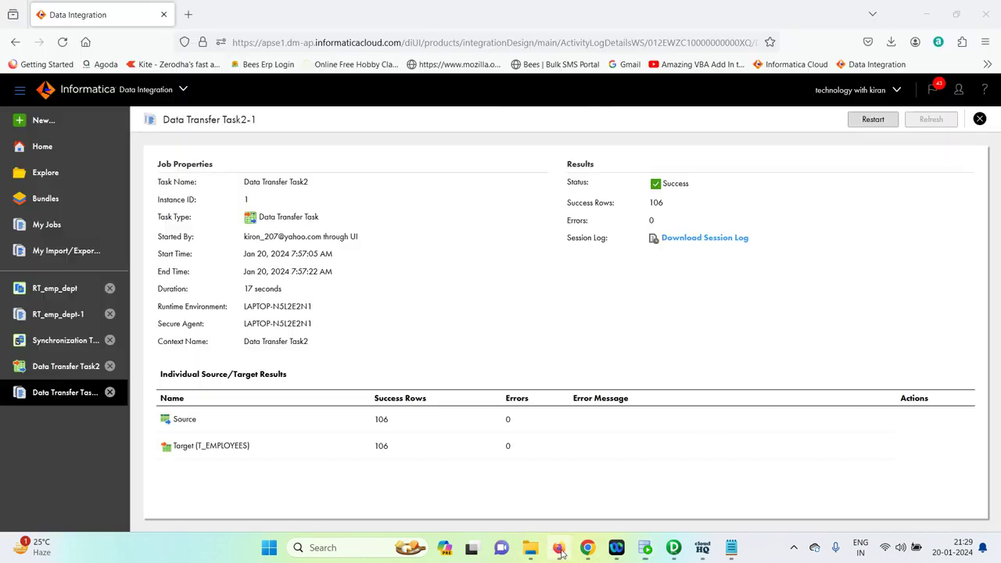